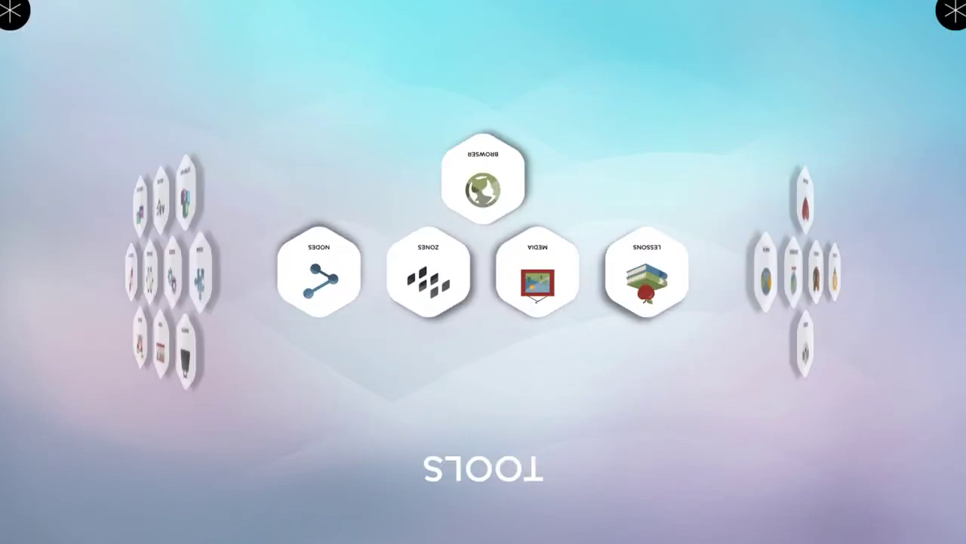
Place images from the NUITEQ project's Images folder on the Media work area and arrange the files in a grid
left_click(10, 11)
left_click(80, 290)
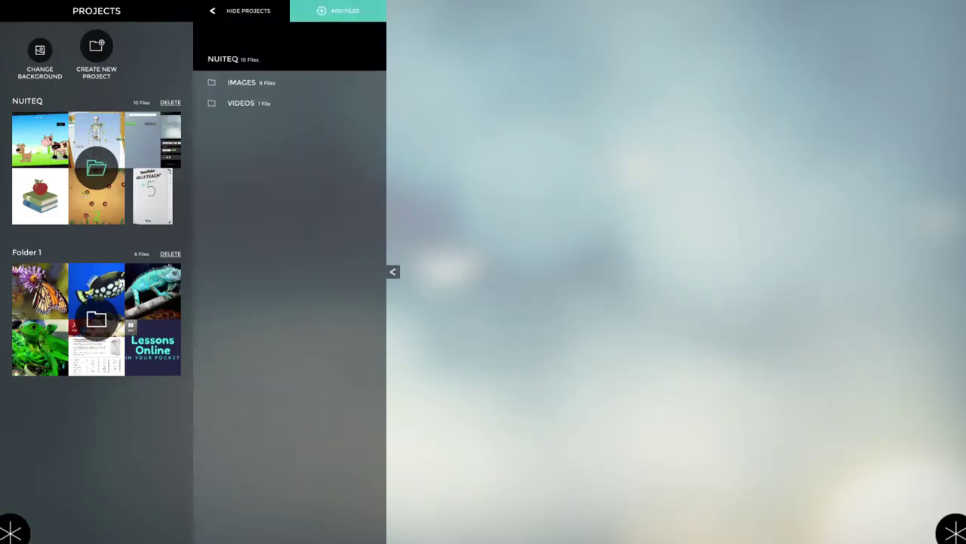
left_click(254, 83)
left_click_drag(269, 114, 566, 159)
left_click_drag(310, 114, 622, 169)
left_click_drag(227, 157, 536, 202)
left_click_drag(269, 114, 583, 181)
left_click_drag(310, 114, 653, 198)
left_click_drag(226, 156, 545, 222)
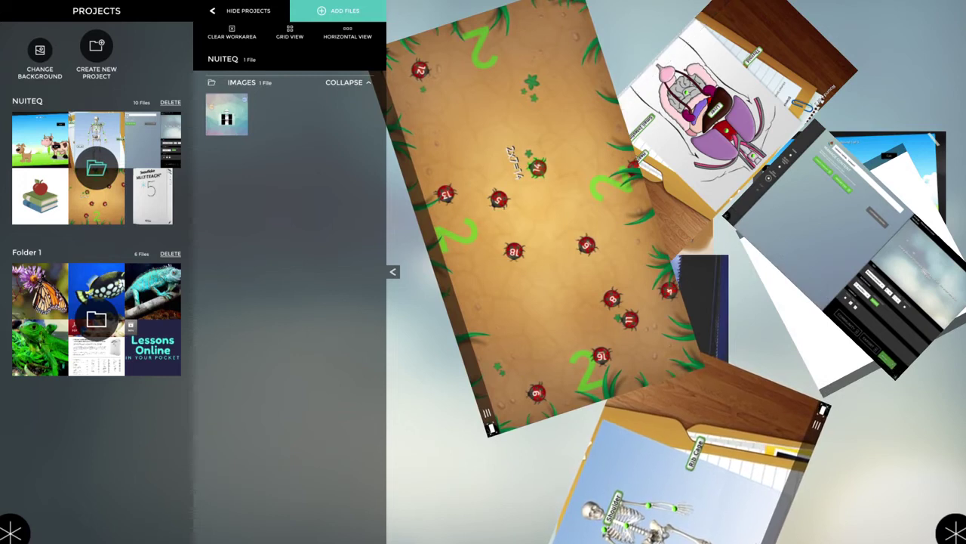
left_click(290, 27)
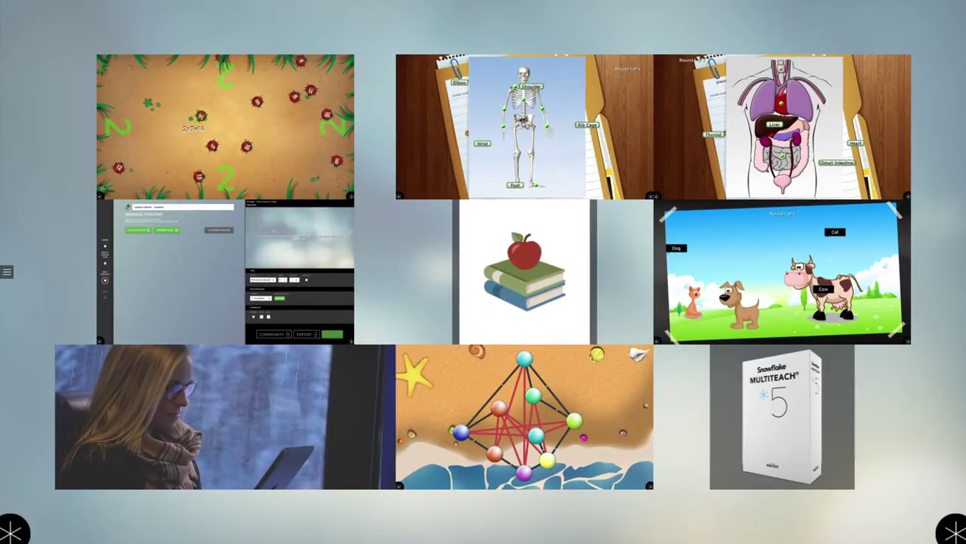
Line up the work-area files in a horizontal row and display the ladybug image full screen
left_click(6, 271)
left_click(62, 489)
left_click(7, 272)
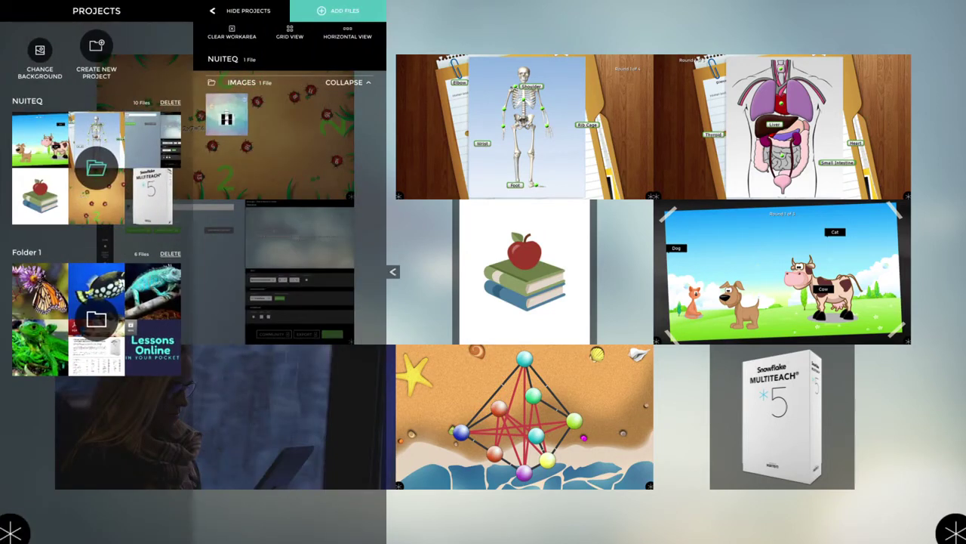
left_click(347, 32)
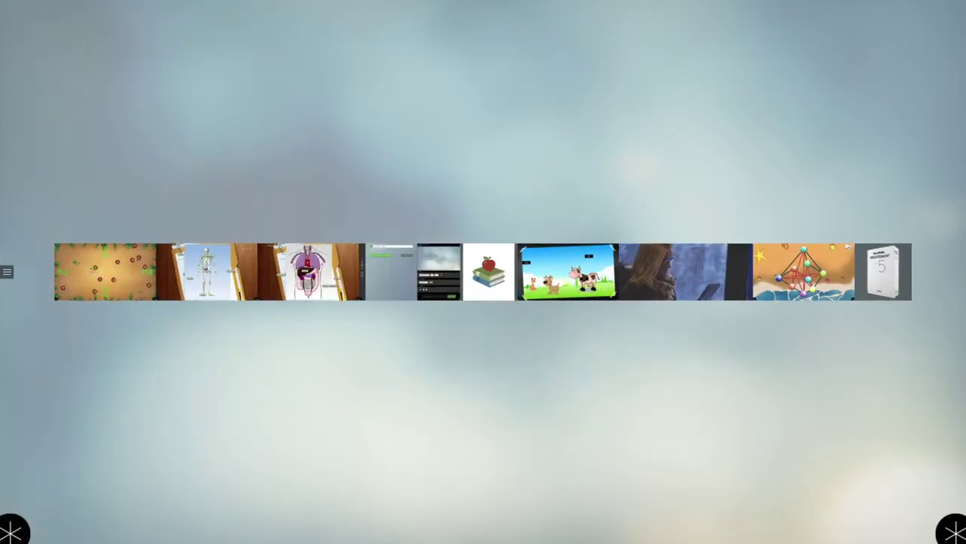
left_click(106, 272)
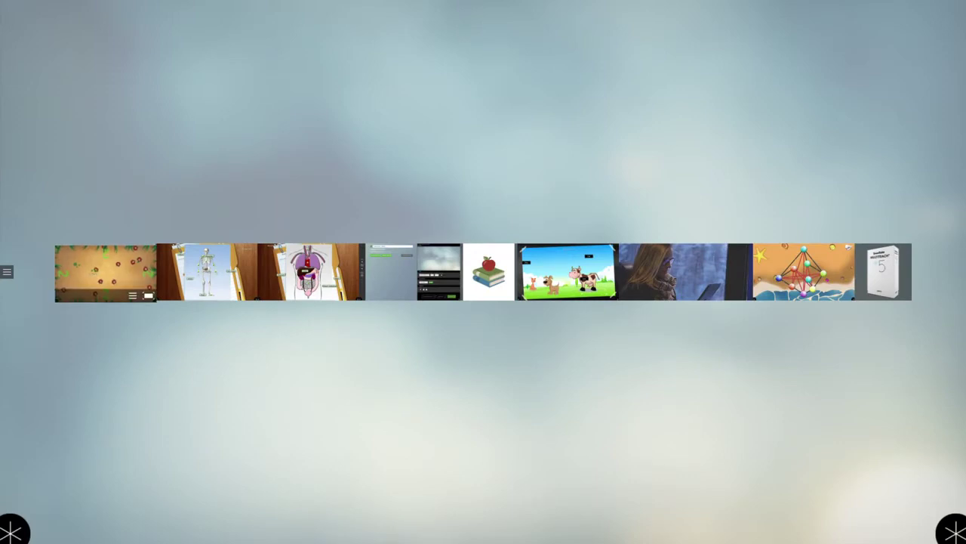
left_click(149, 296)
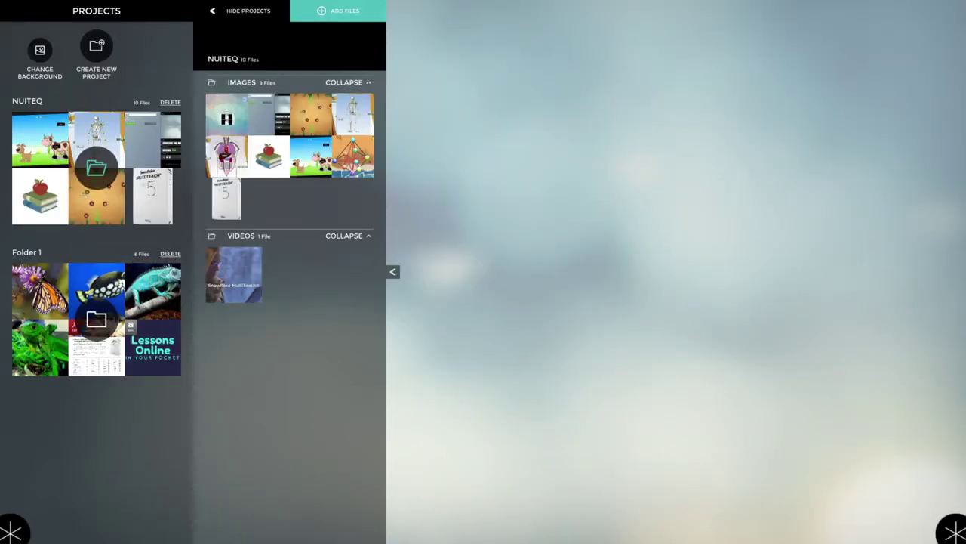
Open Folder 1 and place its butterfly, blue lizard, green lizard and fish images on the work area
left_click(96, 319)
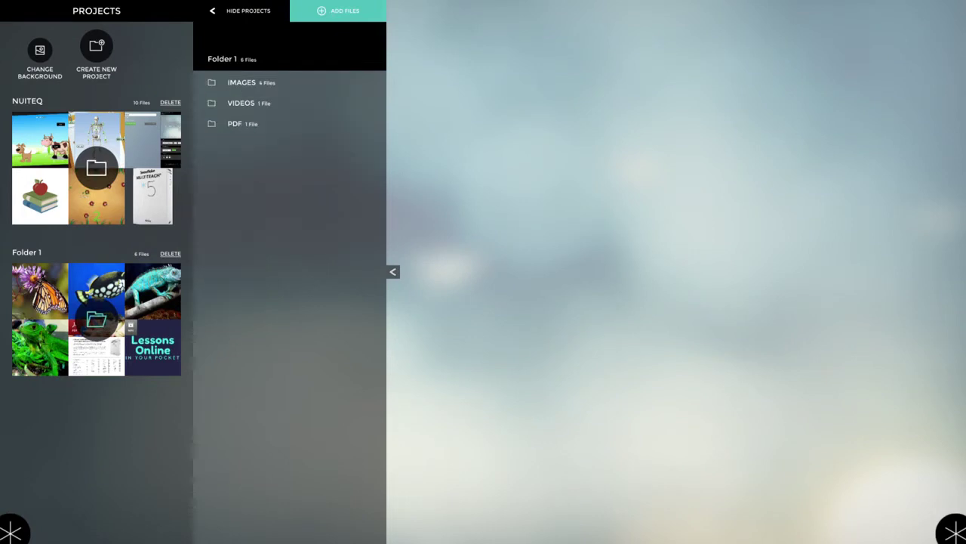
left_click(242, 83)
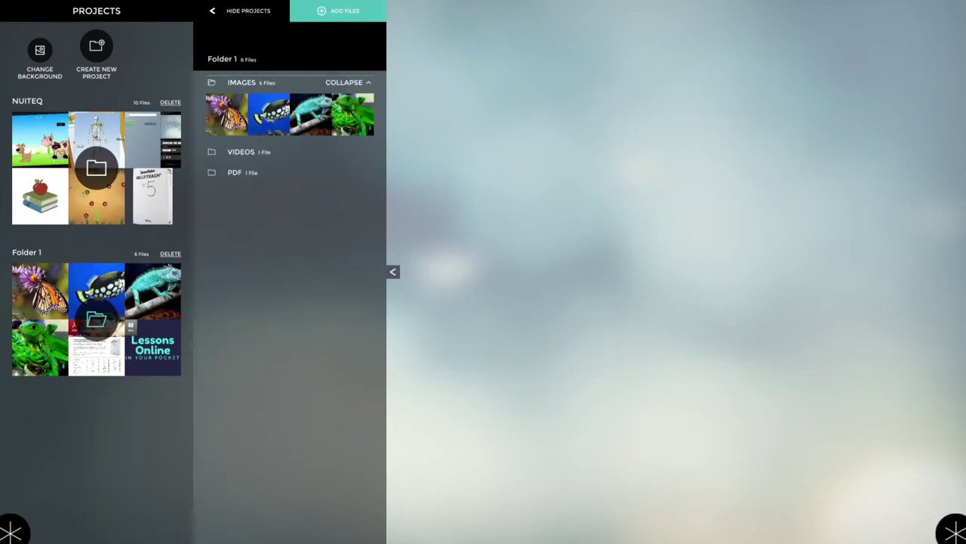
left_click_drag(226, 114, 585, 211)
left_click_drag(311, 114, 634, 199)
left_click_drag(353, 114, 681, 212)
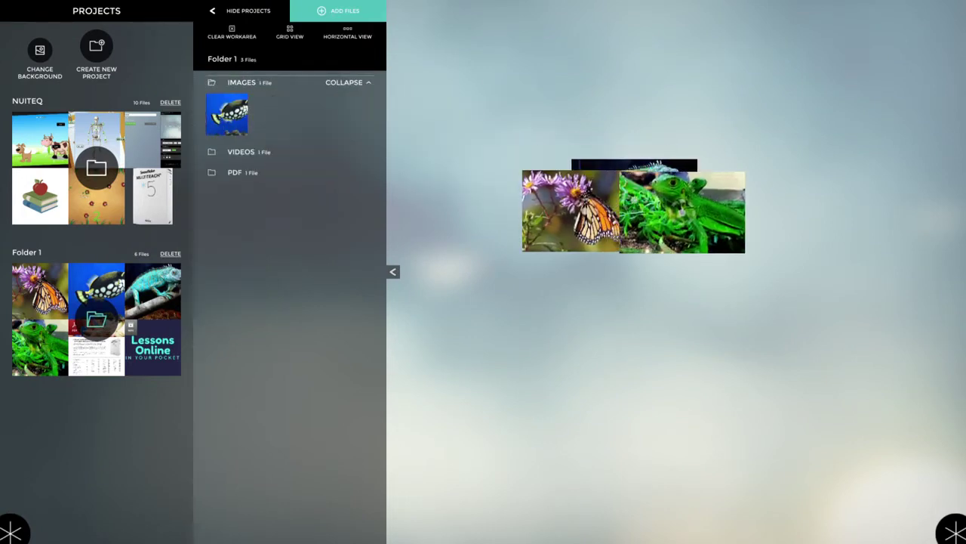
mouse_move(227, 114)
left_mouse_down()
mouse_move(604, 115)
mouse_move(642, 133)
left_mouse_up()
Add the Lessons Online video and the PDF file from Folder 1 to the work area
left_click(241, 82)
mouse_move(235, 117)
left_mouse_down()
mouse_move(367, 149)
mouse_move(559, 324)
left_mouse_up()
left_click(252, 87)
left_click_drag(233, 119, 620, 421)
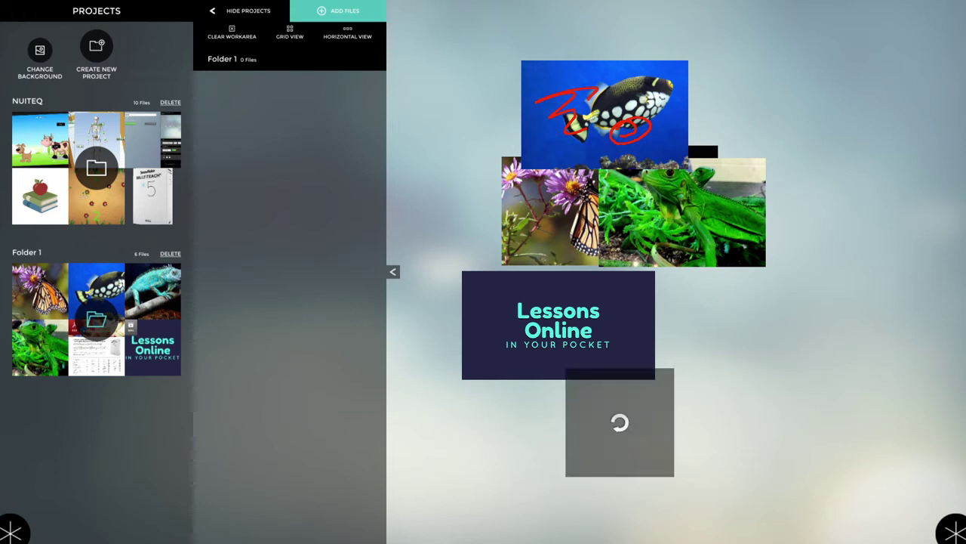
Hide the project browser, then spread out and enlarge the Lessons Online video and the PDF
left_click(393, 272)
left_click_drag(567, 300, 213, 164)
left_click_drag(614, 456, 564, 468)
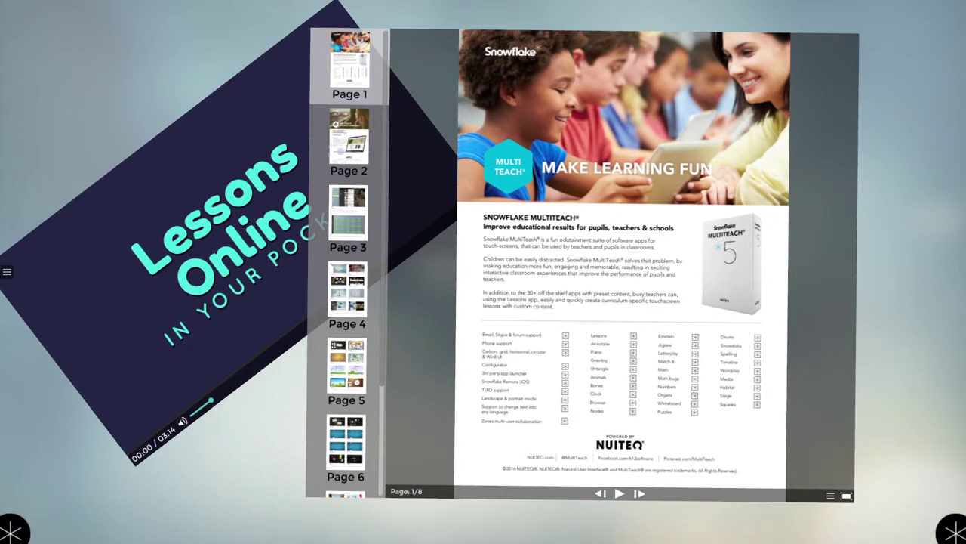
Go to page 3 of the PDF and draw a red circle around the lesson templates in its lower picture
left_click(340, 152)
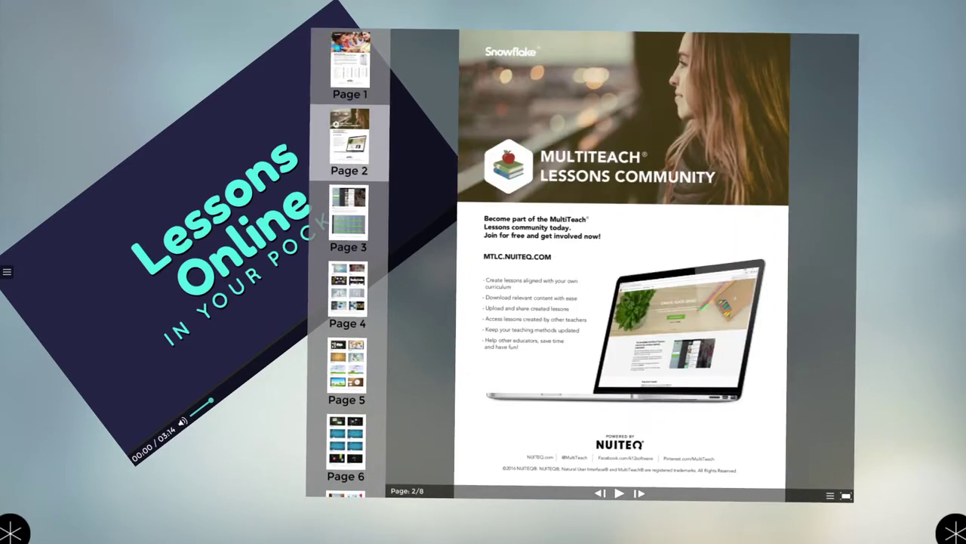
left_click(348, 216)
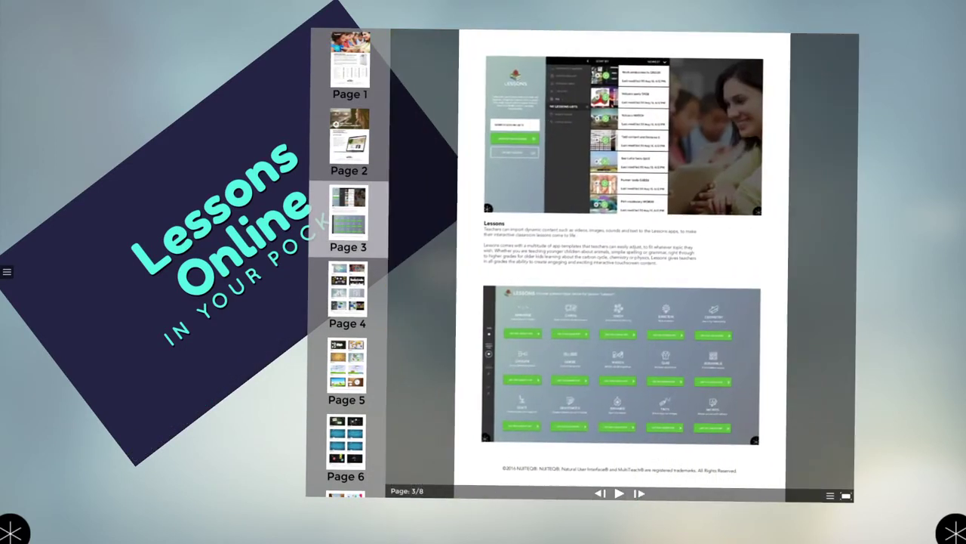
left_click(830, 496)
left_click(830, 463)
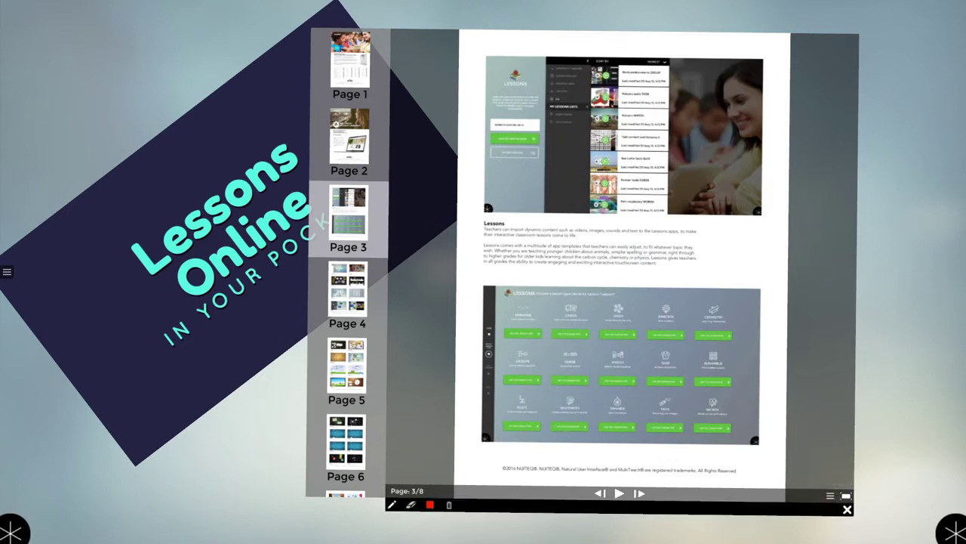
mouse_move(689, 266)
left_mouse_down()
mouse_move(548, 309)
mouse_move(746, 364)
mouse_move(656, 261)
left_mouse_up()
left_click(644, 494)
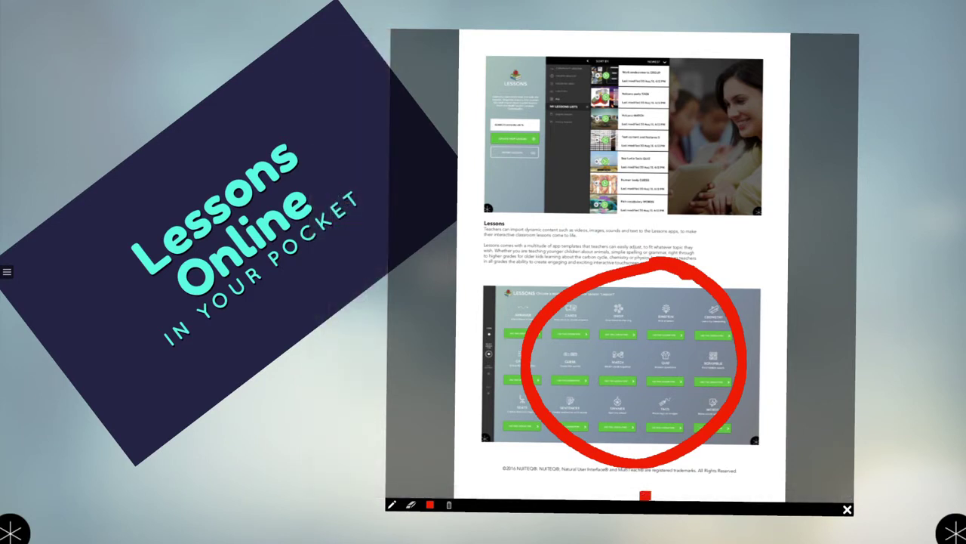
Leave annotation mode and page forward and back through the PDF from the annotated page 3
left_click(847, 509)
left_click(639, 490)
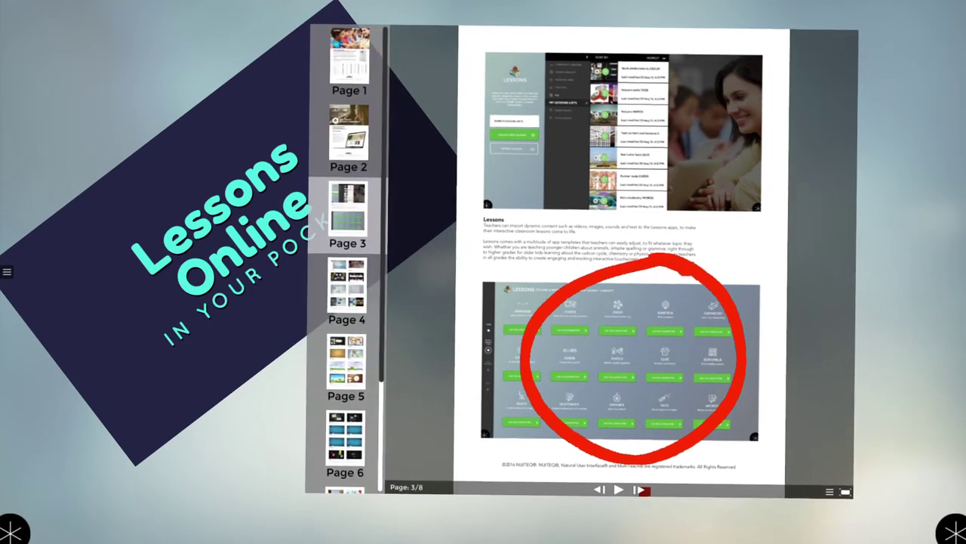
left_click(639, 490)
left_click(599, 490)
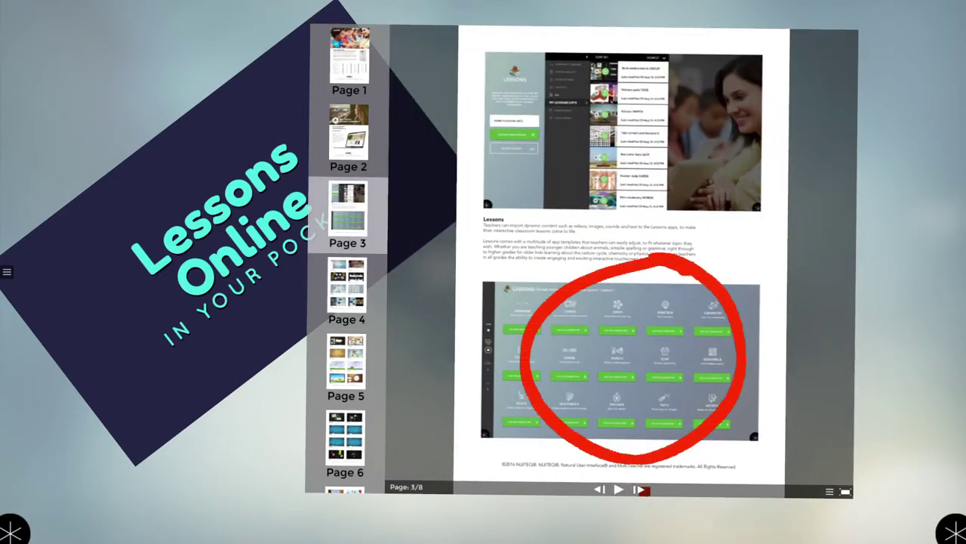
left_click(640, 489)
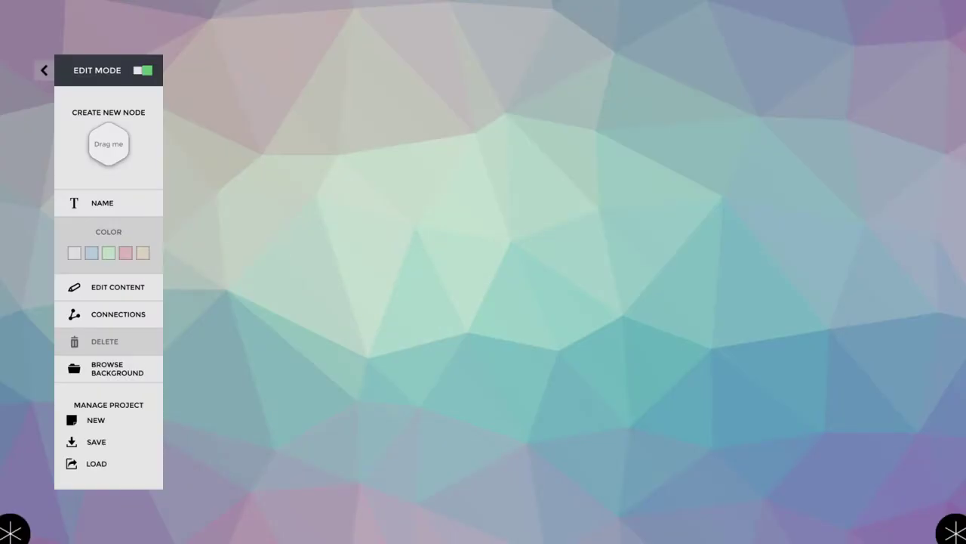
Load the Beach Erosion project in Nodes from the Documents location
left_click(96, 464)
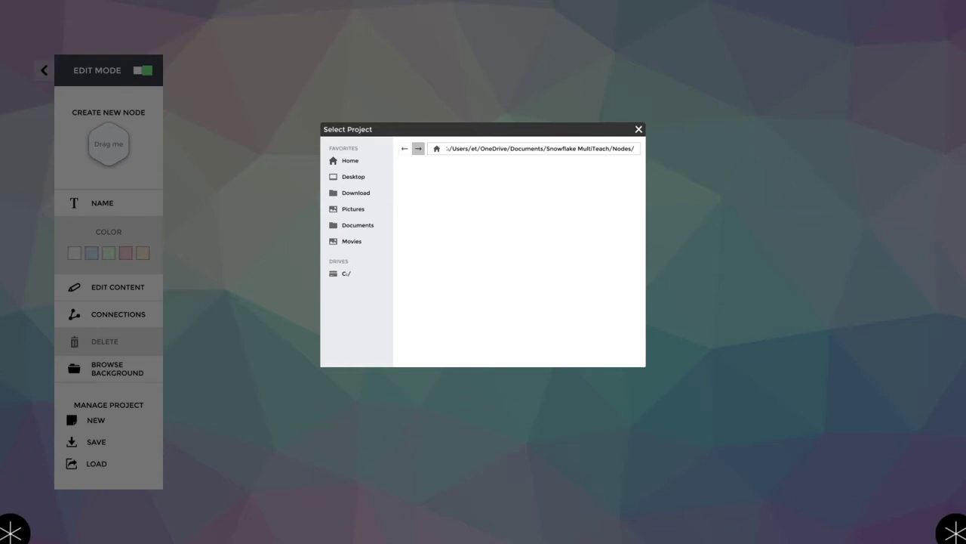
left_click(357, 193)
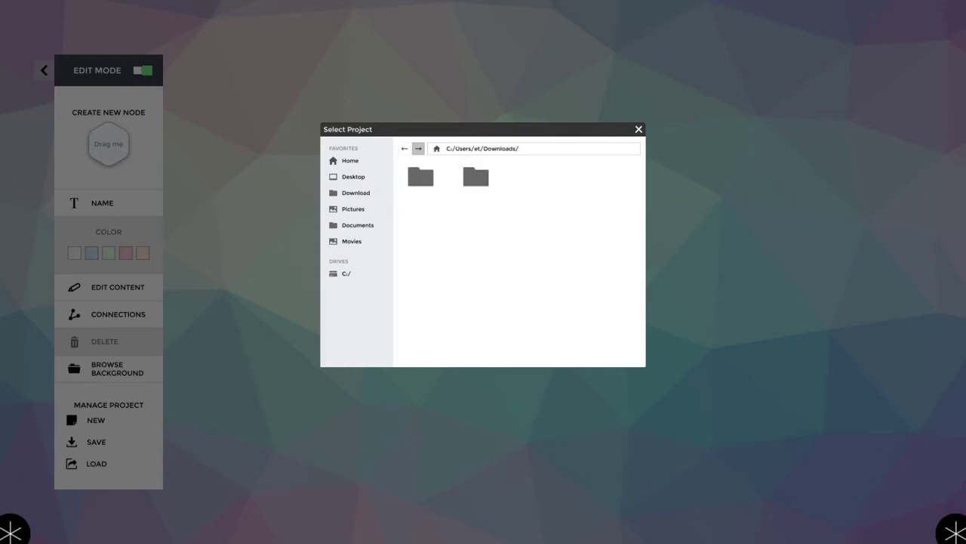
left_click(357, 226)
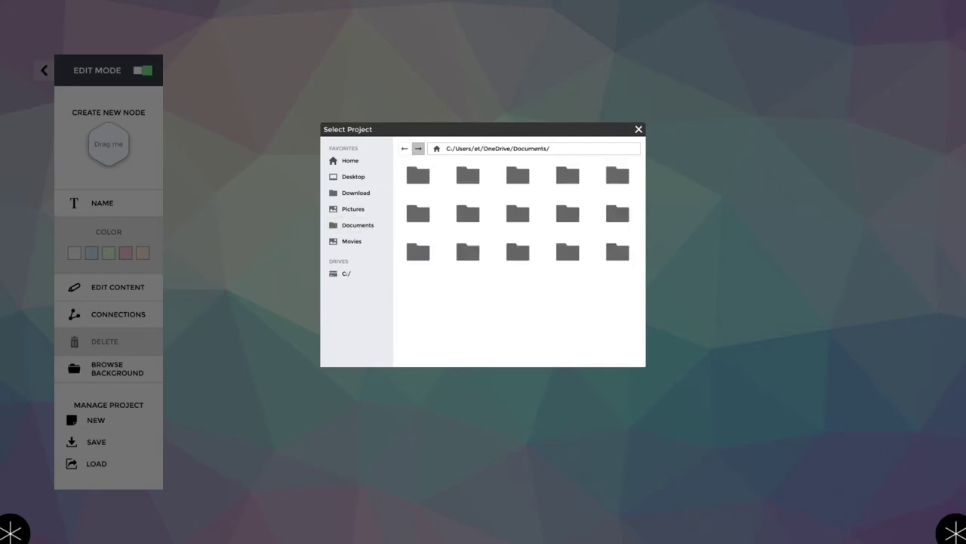
left_click(617, 180)
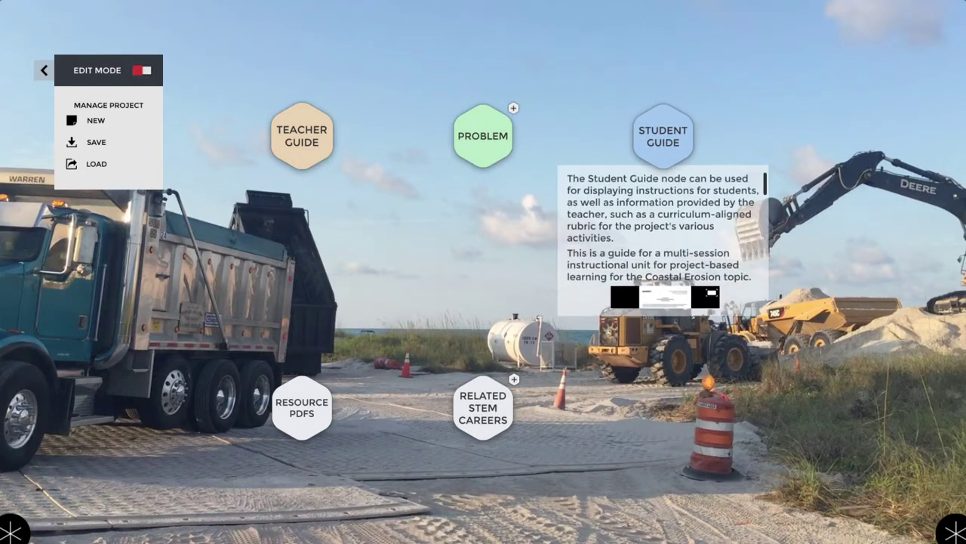
View the first PDF in the Student Guide node full screen, page through to page 4, and close it
scroll(663, 240, "down", 5)
scroll(663, 240, "up", 2)
scroll(663, 240, "up", 3)
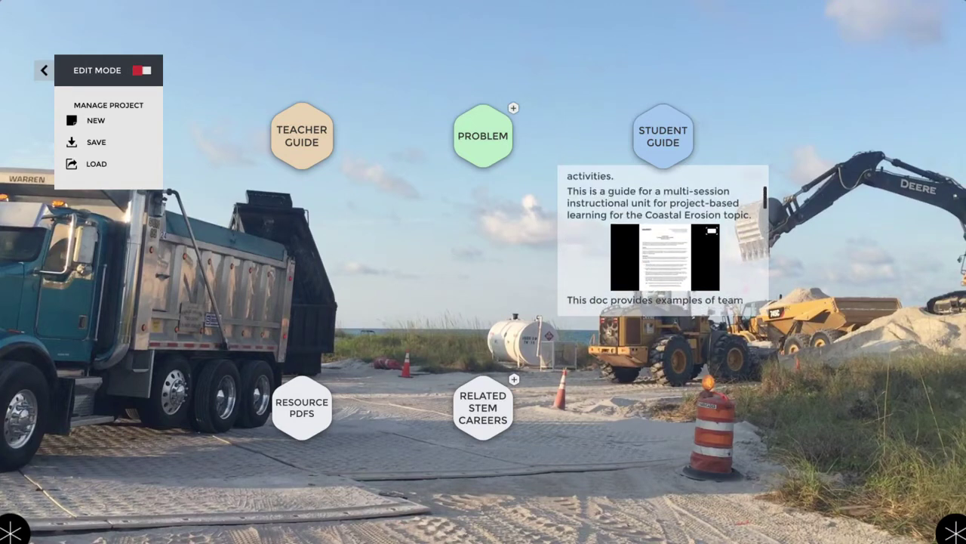
scroll(663, 240, "up", 1)
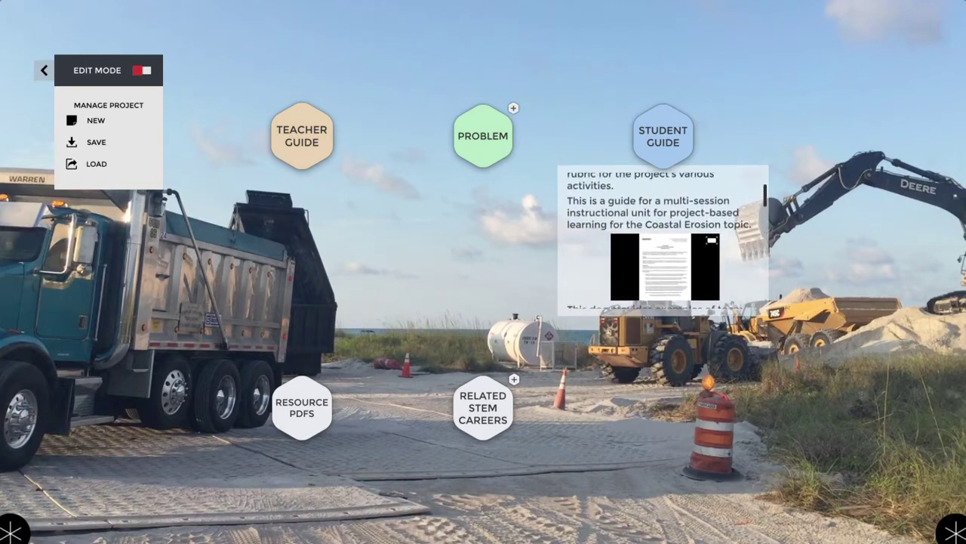
scroll(663, 240, "down", 2)
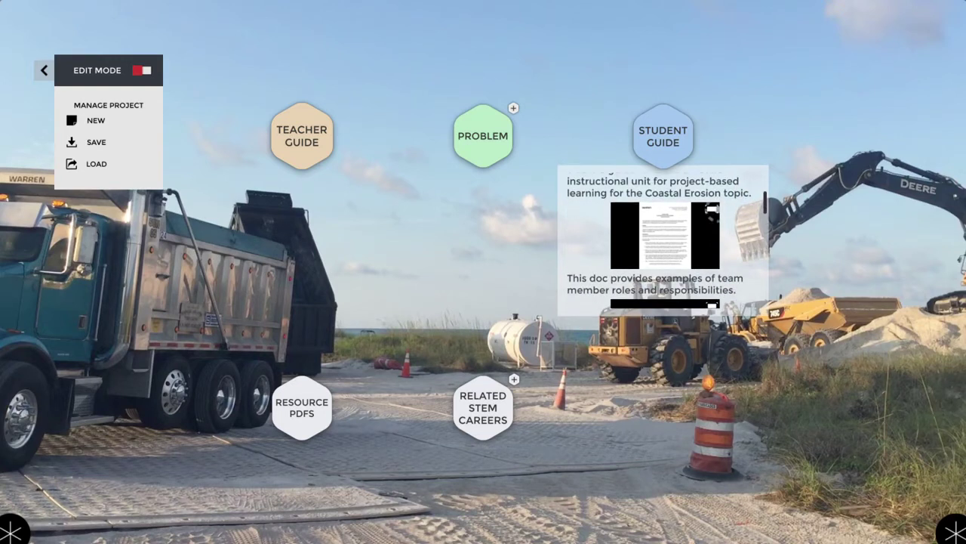
left_click(711, 209)
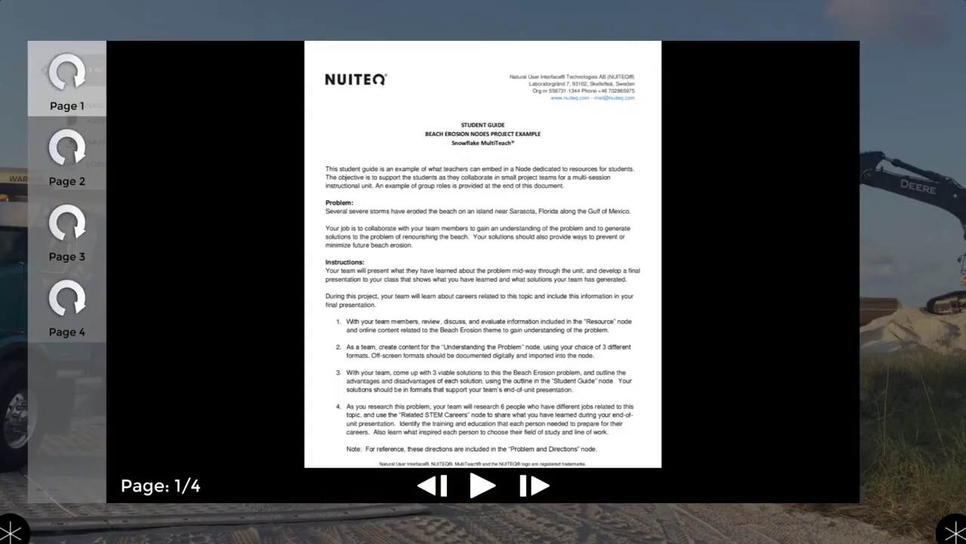
left_click(534, 486)
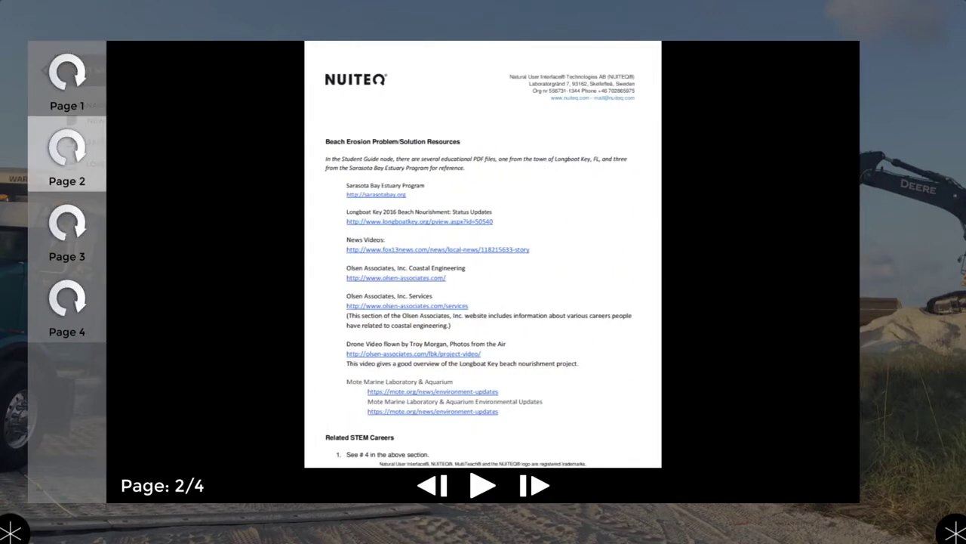
left_click(535, 486)
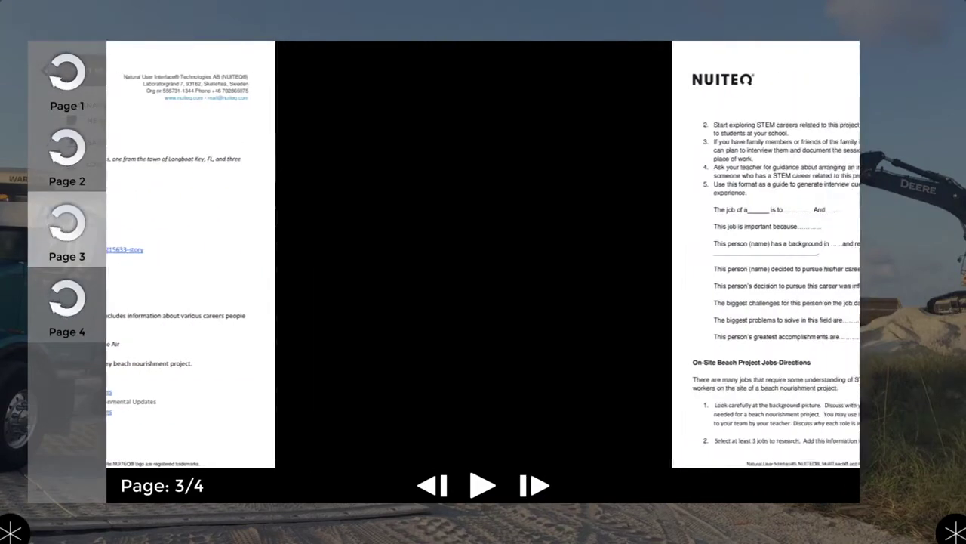
left_click(535, 485)
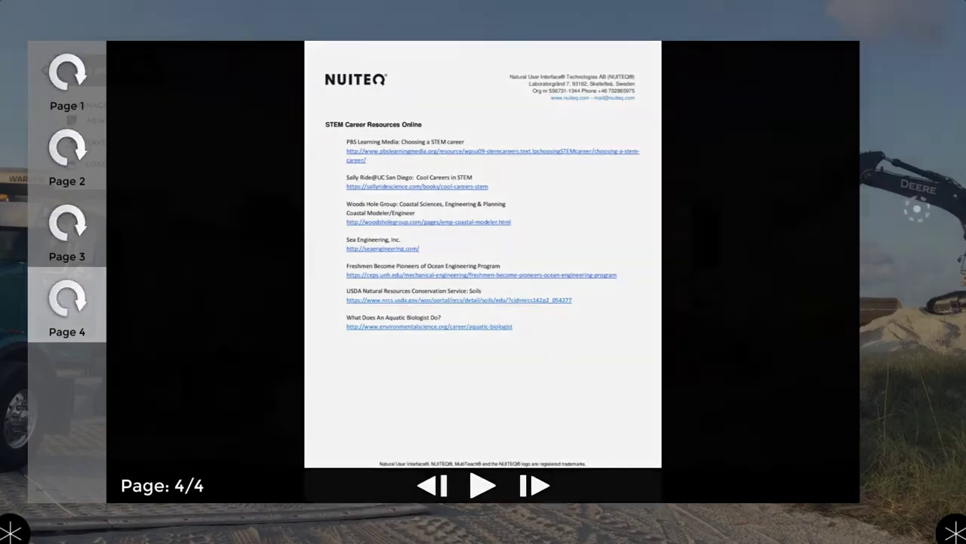
left_click(917, 208)
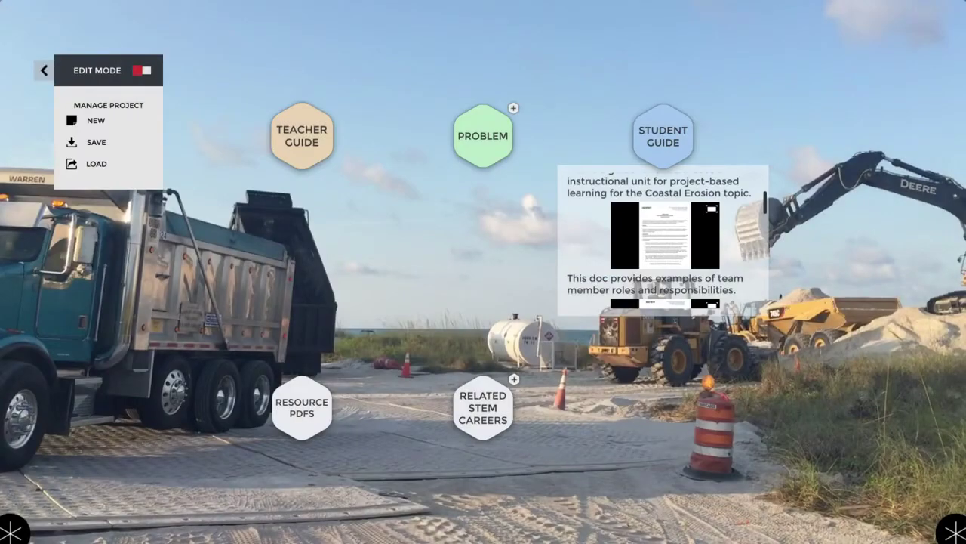
Move the Student Guide node closer to Problem, and browse the Problem node's branches including the Recommended Solution content
left_click_drag(628, 135, 597, 156)
left_click(513, 108)
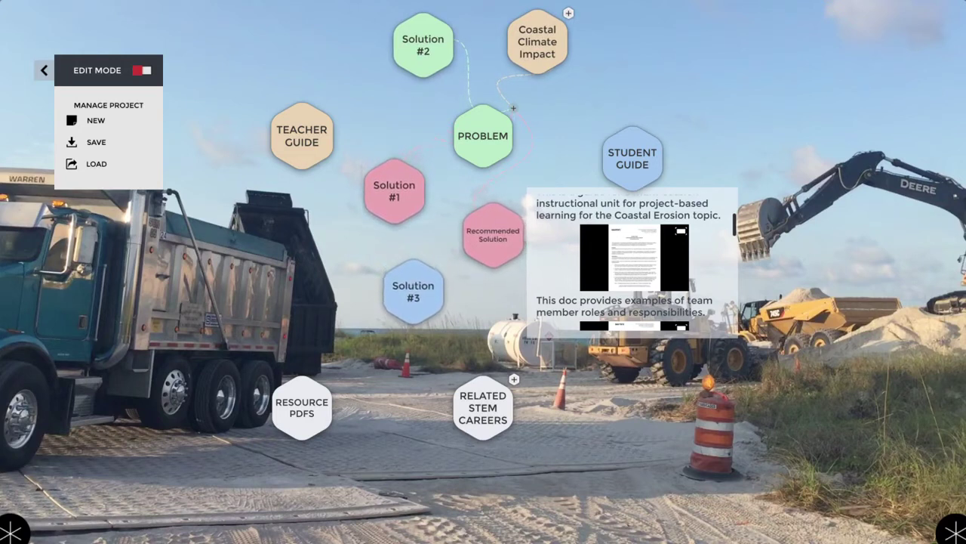
left_click(492, 235)
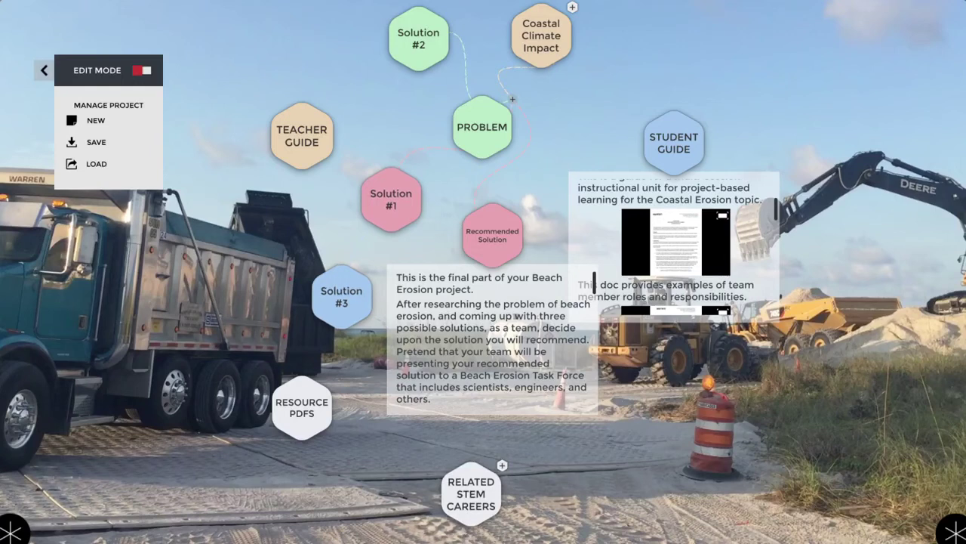
left_click(513, 99)
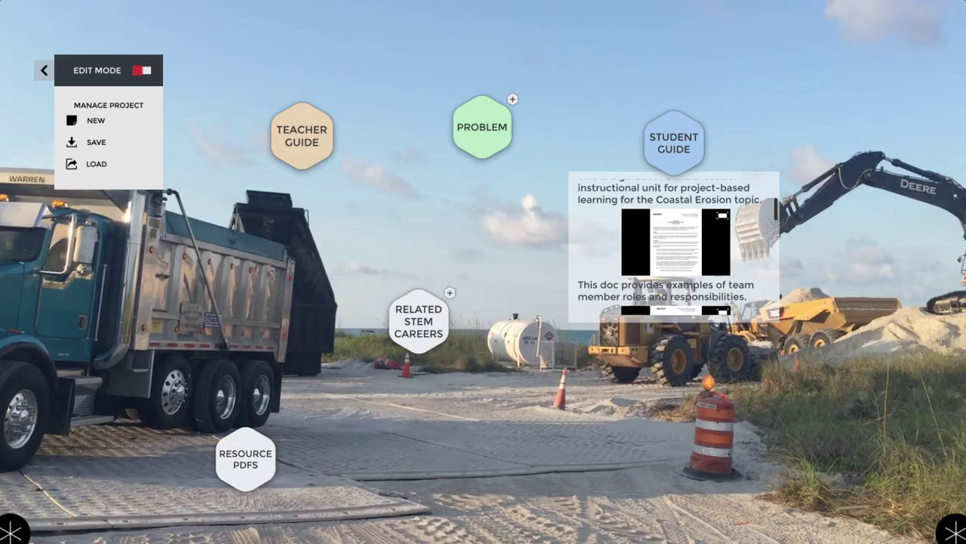
Turn on edit mode for the Beach Erosion nodes project
left_click(142, 70)
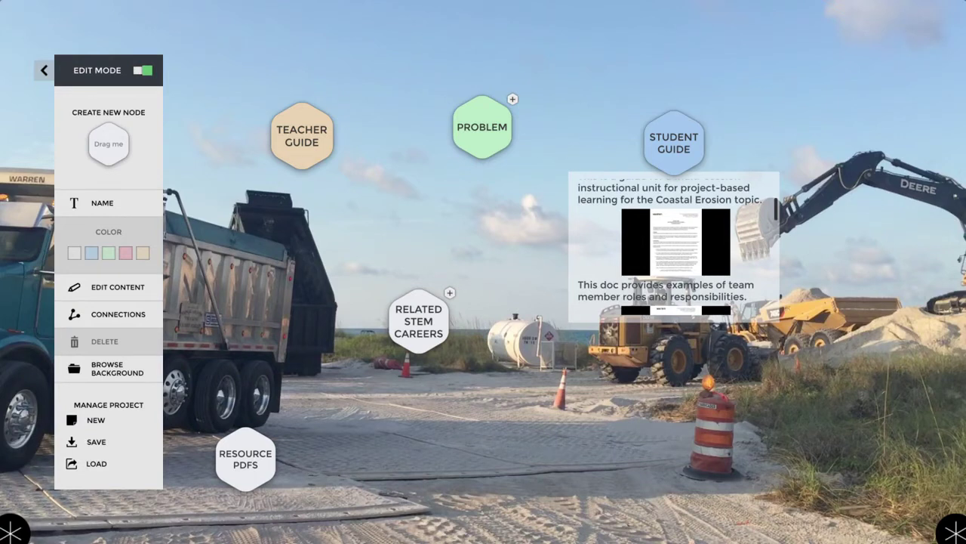
Connect the Teacher Guide node to the Related STEM Careers node, and expand the branches of Related STEM Careers
left_click(302, 136)
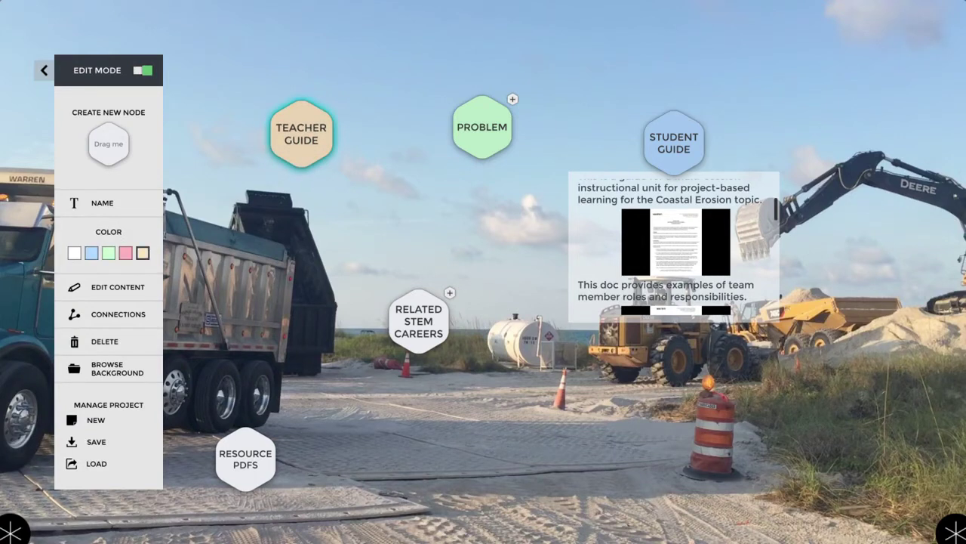
left_click(109, 314)
left_click(109, 314)
left_click_drag(419, 321, 414, 369)
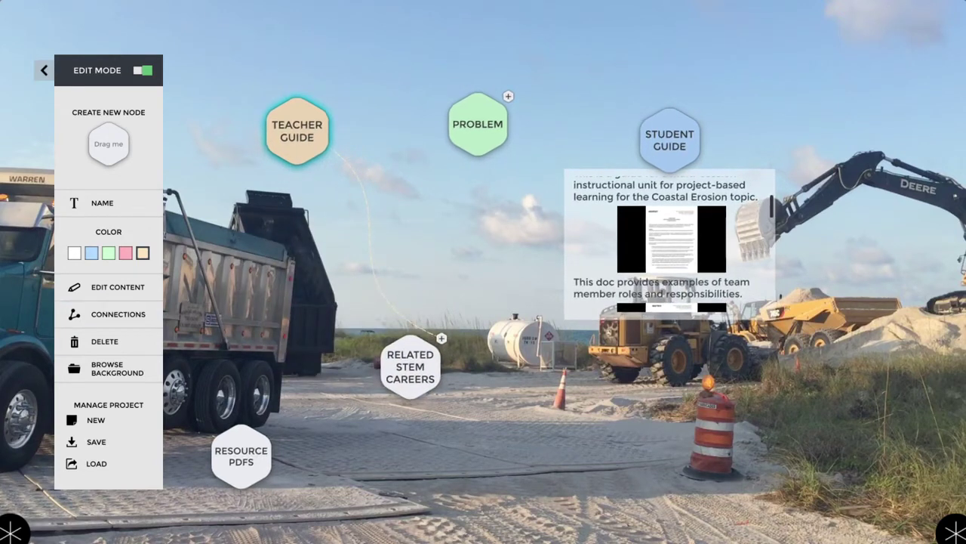
left_click(445, 341)
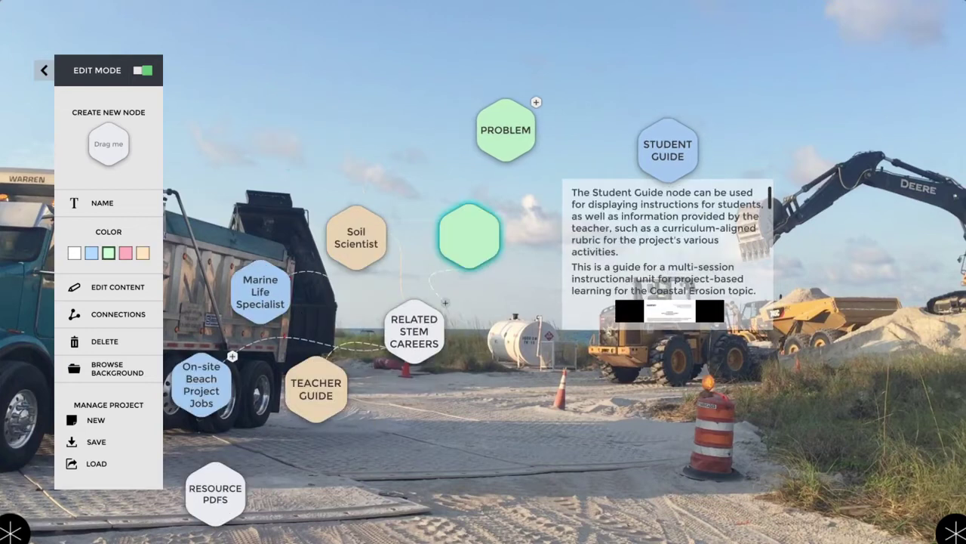
Add the video Snowflake MultiTeach®.mov from Dropbox, folder 201610 NUITEQ® assets/MultiTeach®, to the unnamed green node's content
left_click(118, 287)
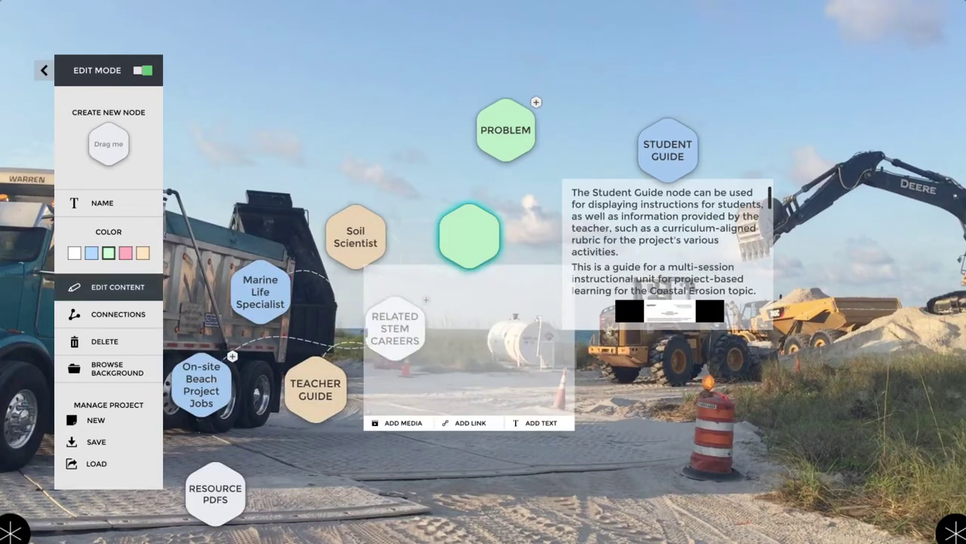
left_click(400, 423)
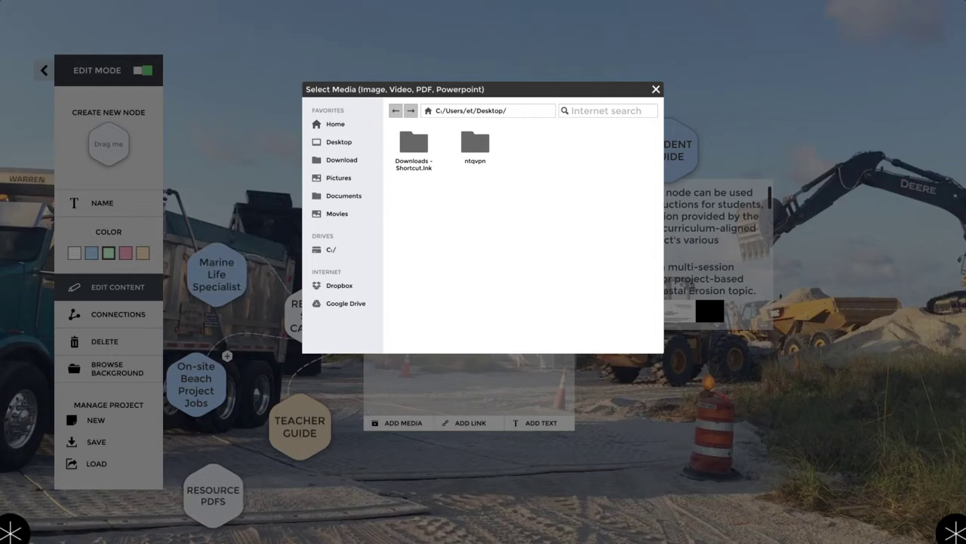
left_click(339, 285)
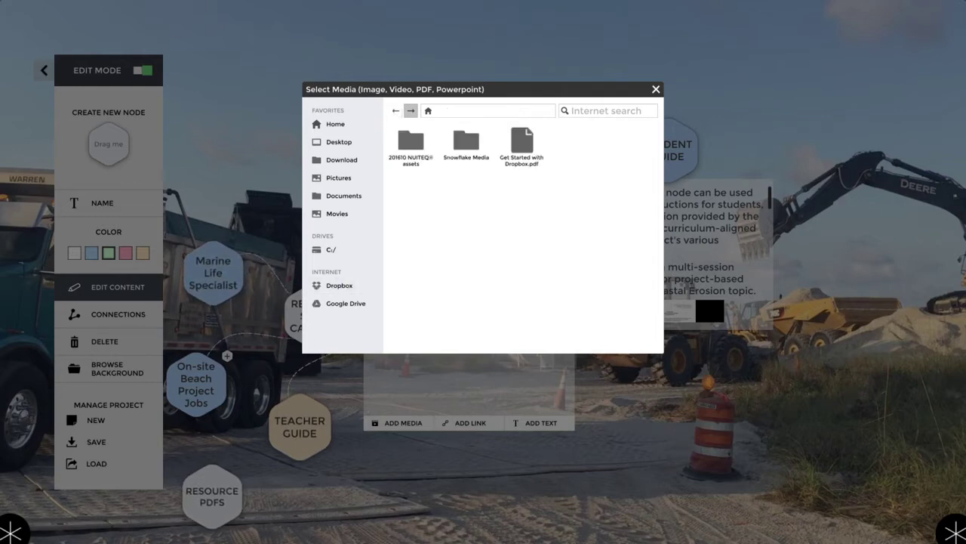
left_click(411, 144)
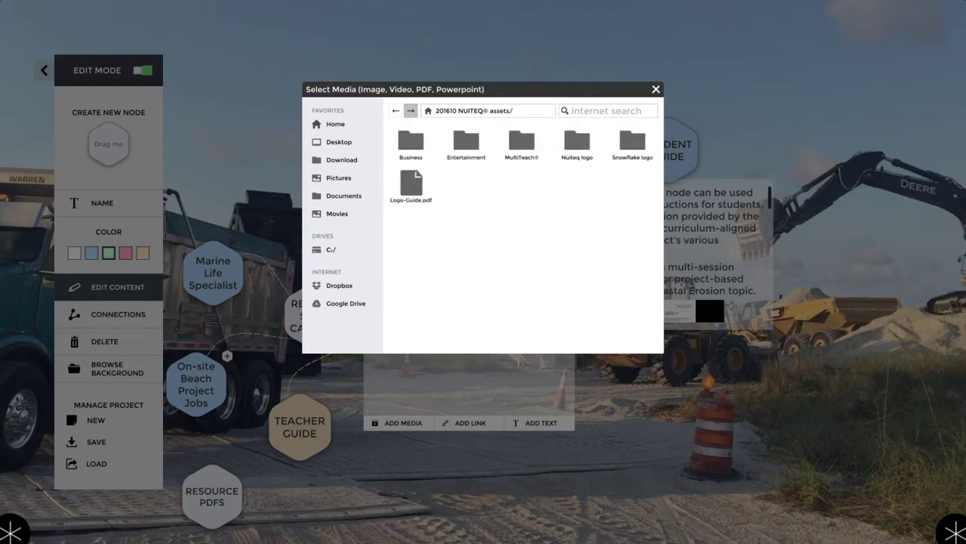
left_click(522, 143)
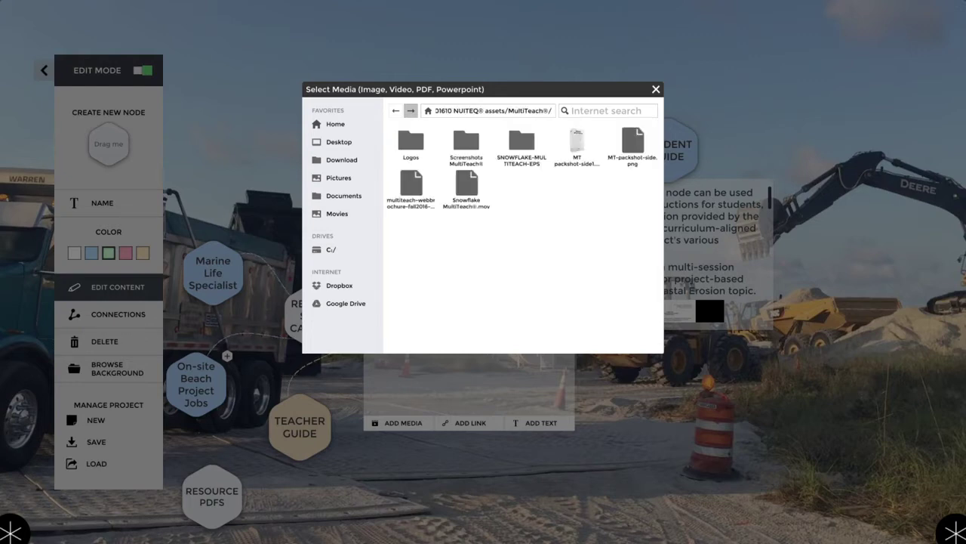
left_click(465, 185)
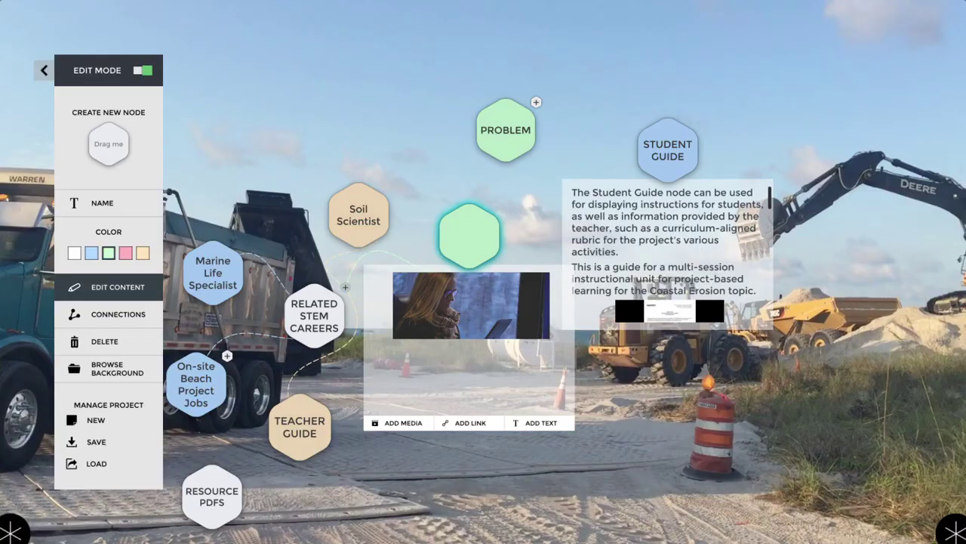
left_click(471, 305)
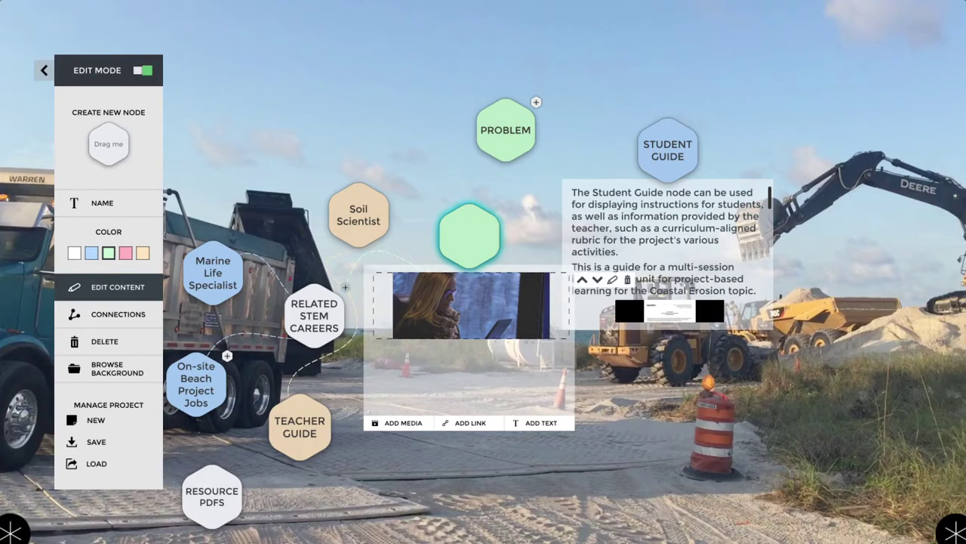
Add the text "hello World" to the unnamed green node's content below the video
left_click(536, 423)
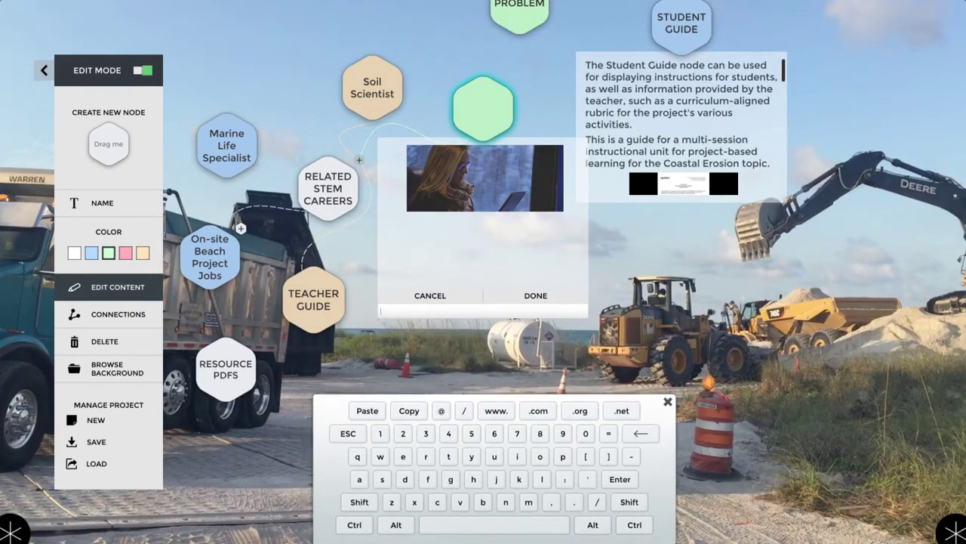
type("hello")
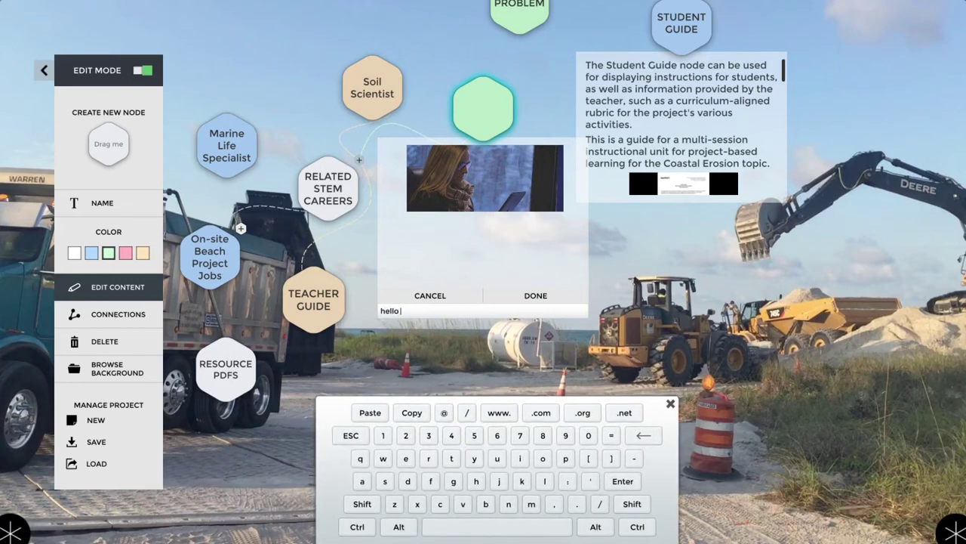
type(" O")
key("BackSpace")
type("World")
left_click(535, 295)
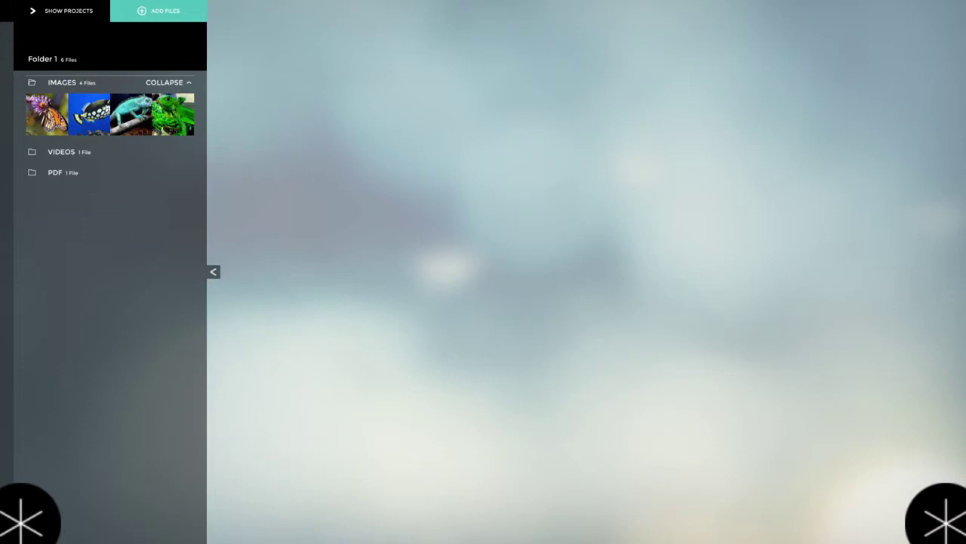
Add a photosynthesis diagram from an internet search for "photosynthesis" to Folder 1, and place it on the work area
left_click(159, 10)
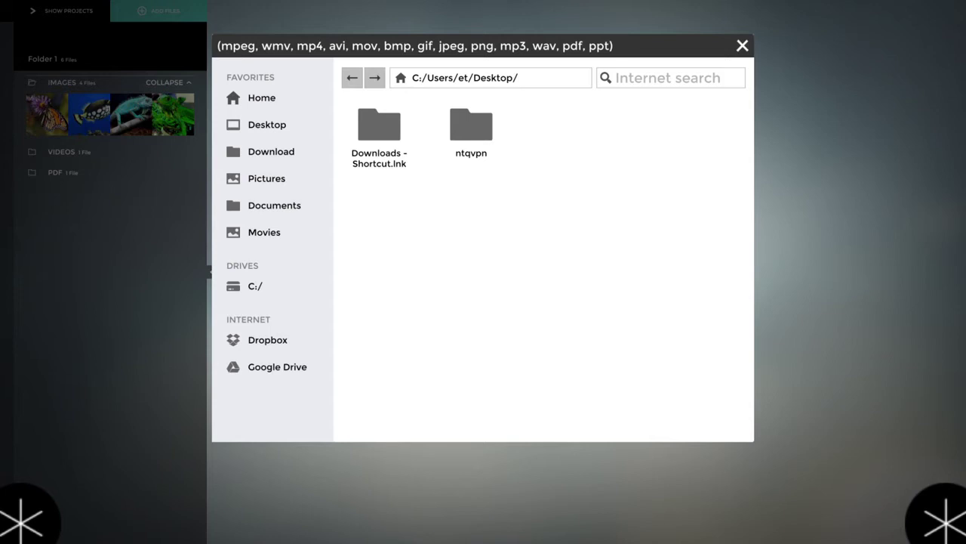
left_click(623, 78)
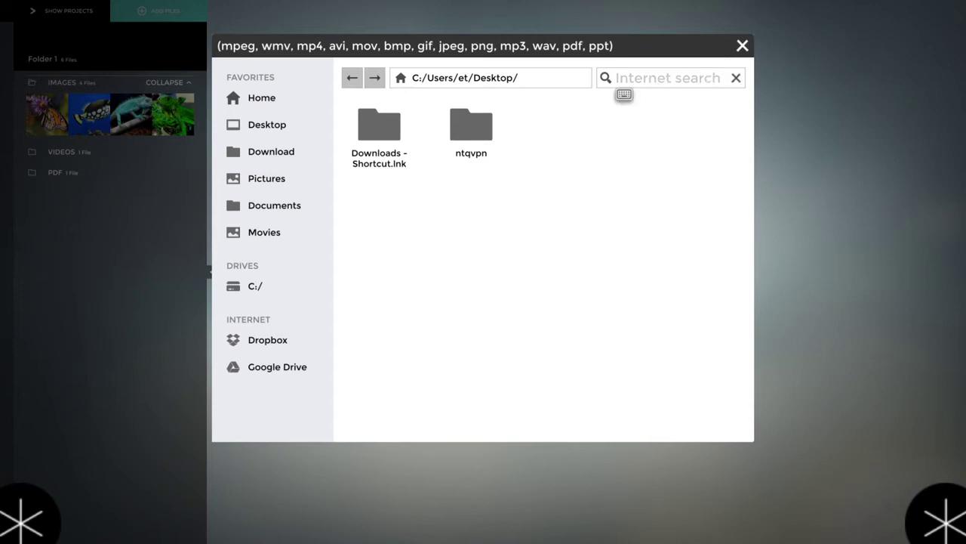
type("photo")
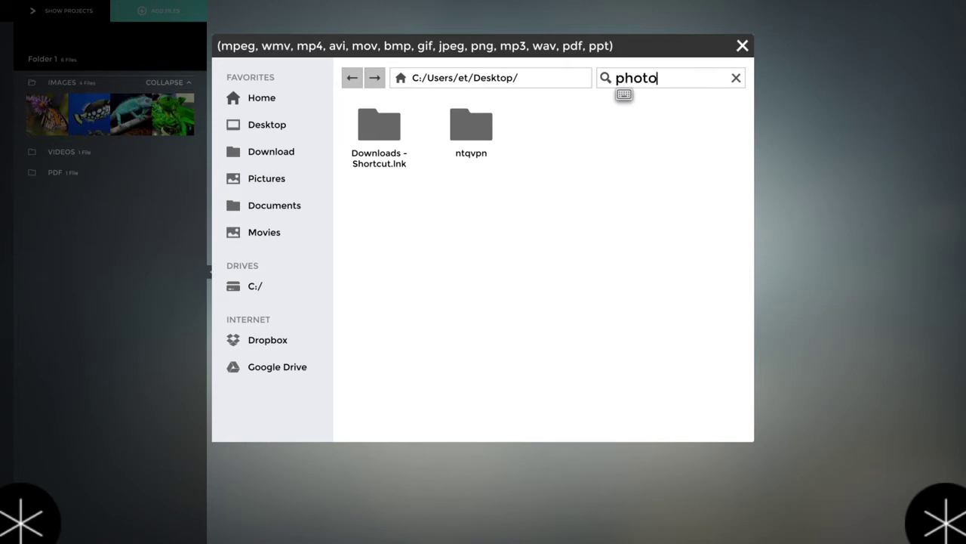
type("synthesis")
key("Return")
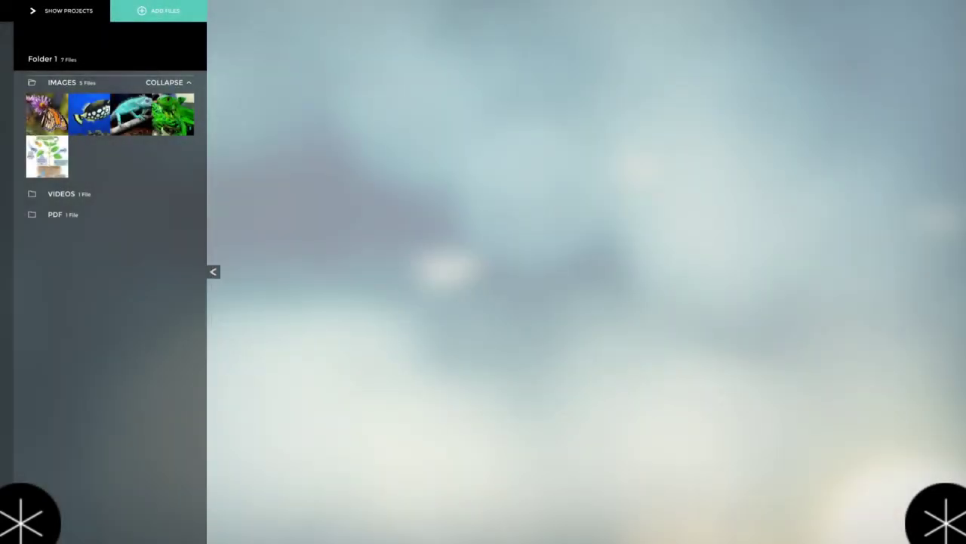
left_click_drag(50, 158, 396, 219)
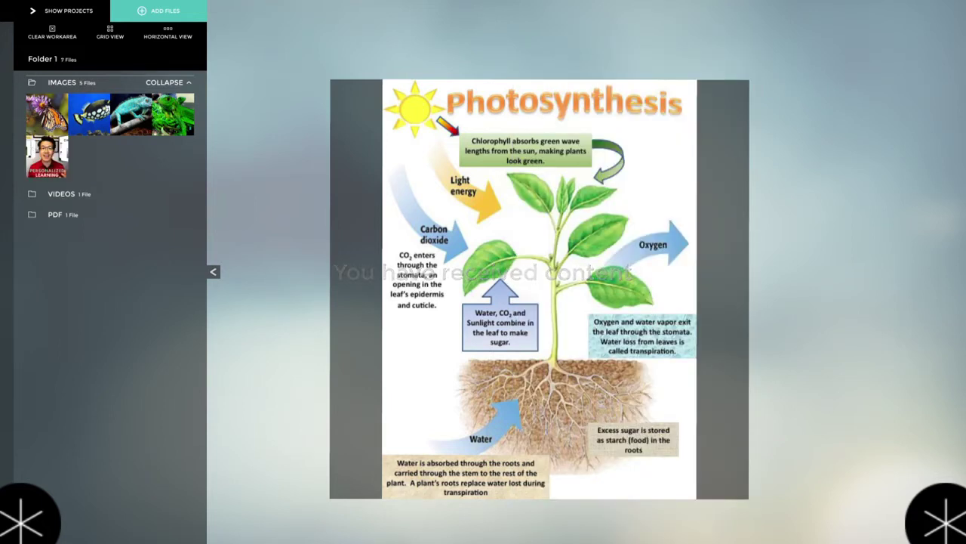
Place the received Personalized Learning image on the work area and arrange it with the photosynthesis diagram
left_click_drag(47, 157, 315, 156)
left_click_drag(539, 289, 587, 157)
left_click_drag(315, 156, 334, 155)
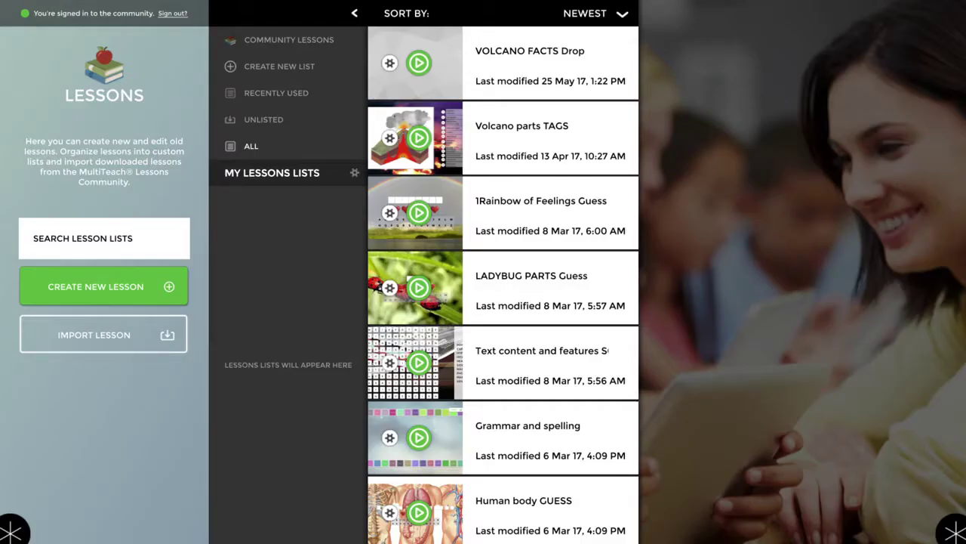
Search the lesson lists for "volcano"
scroll(504, 286, "down", 2)
scroll(503, 285, "up", 2)
left_click(103, 239)
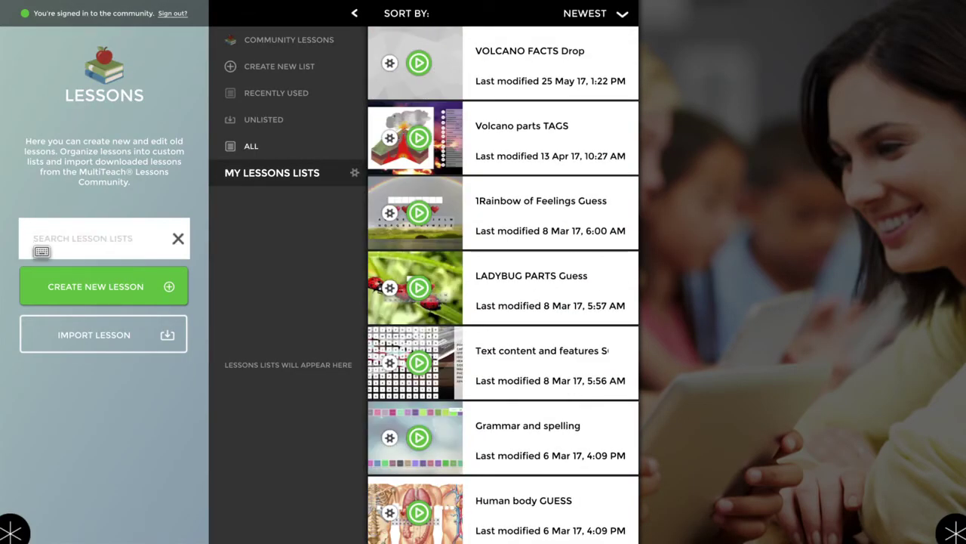
type("vlcano")
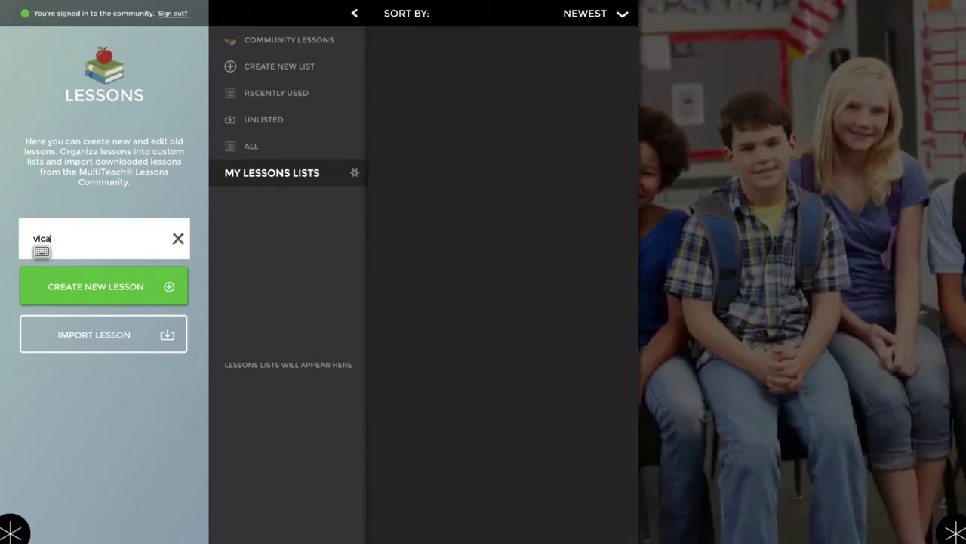
key("BackSpace")
key("BackSpace")
key("BackSpace")
key("BackSpace")
key("BackSpace")
type("olcano")
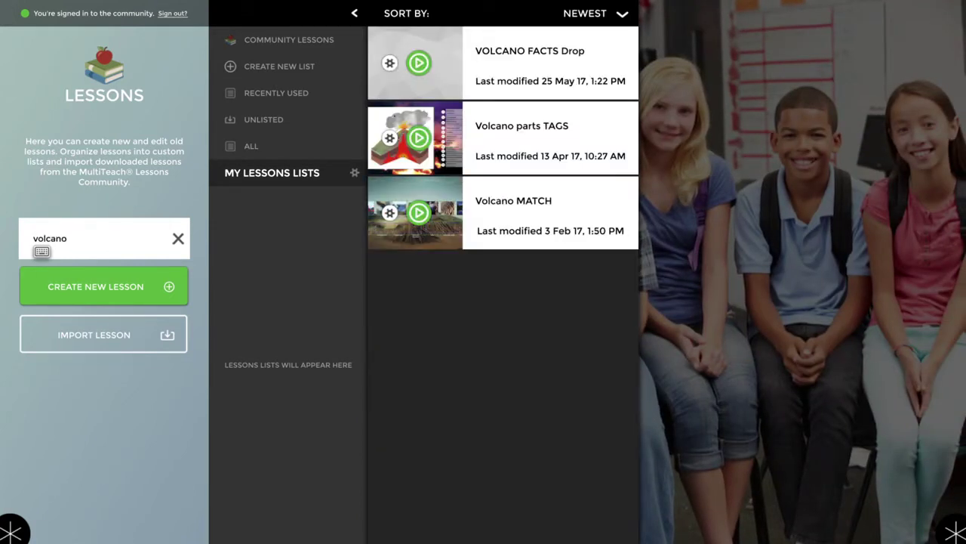
Clear the lesson list search and browse the community lessons
key("BackSpace")
key("BackSpace")
key("BackSpace")
key("BackSpace")
key("BackSpace")
key("BackSpace")
key("BackSpace")
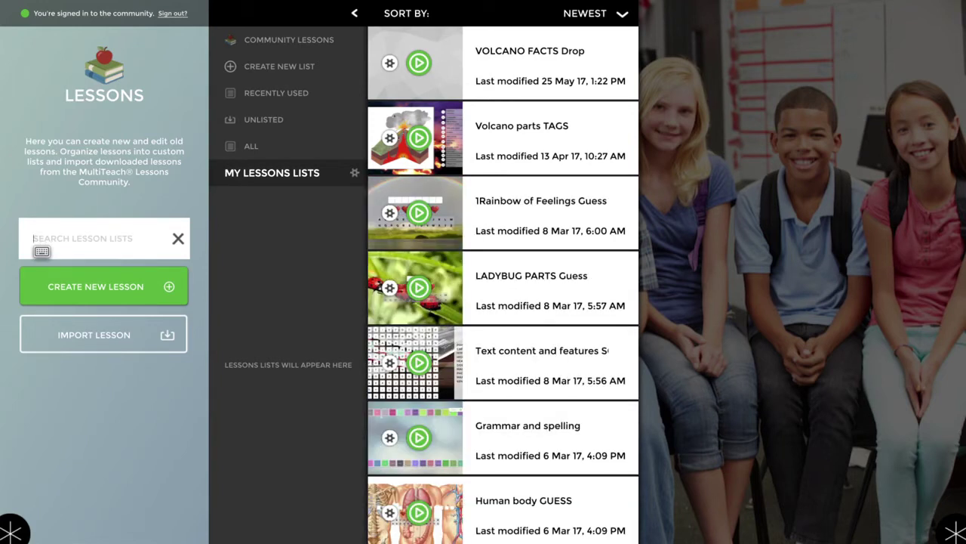
left_click(298, 39)
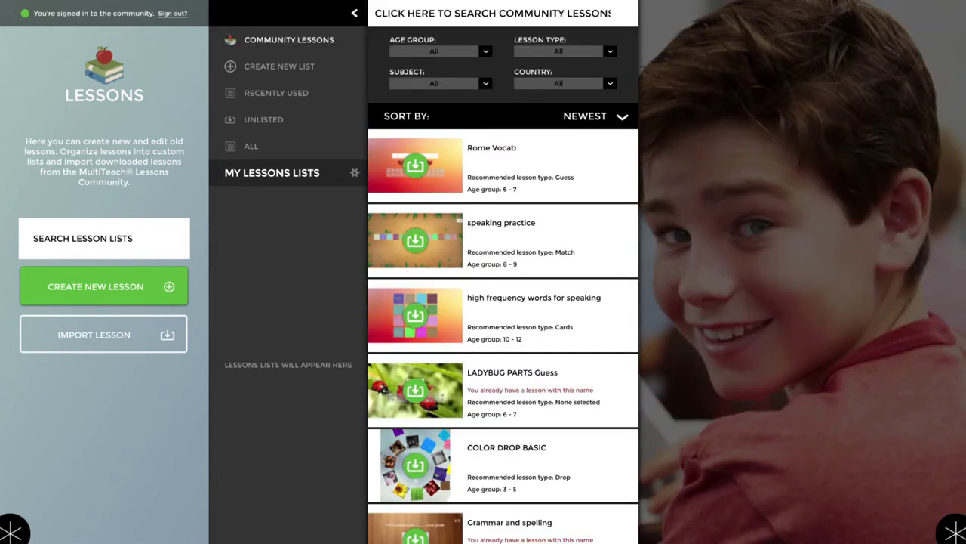
scroll(503, 336, "down", 3)
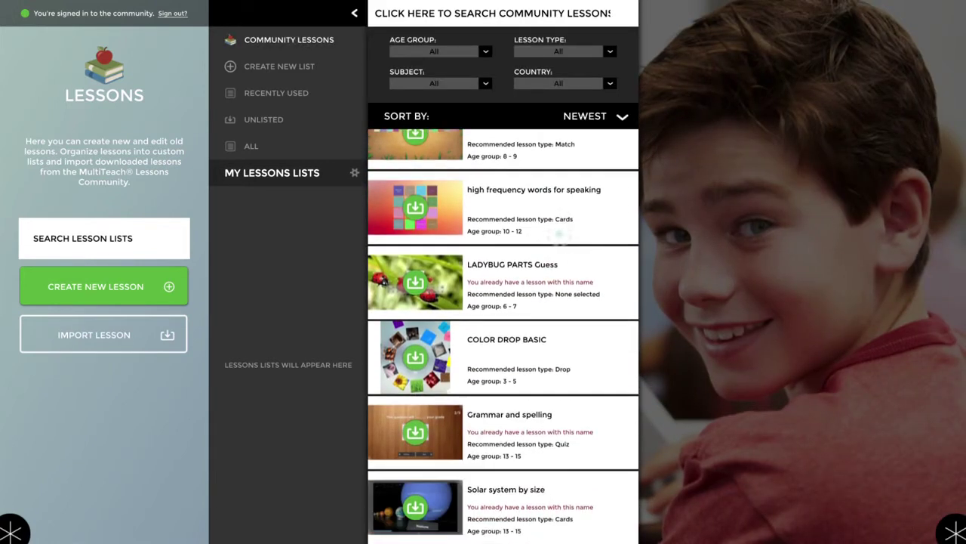
scroll(503, 336, "up", 3)
Search the community lessons for "plant"
left_click(492, 14)
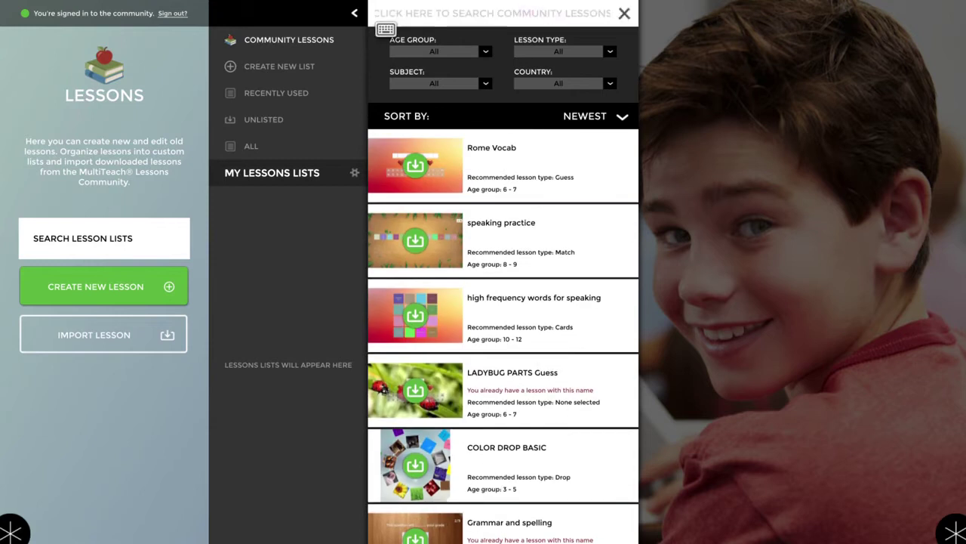
type("plant")
key("Return")
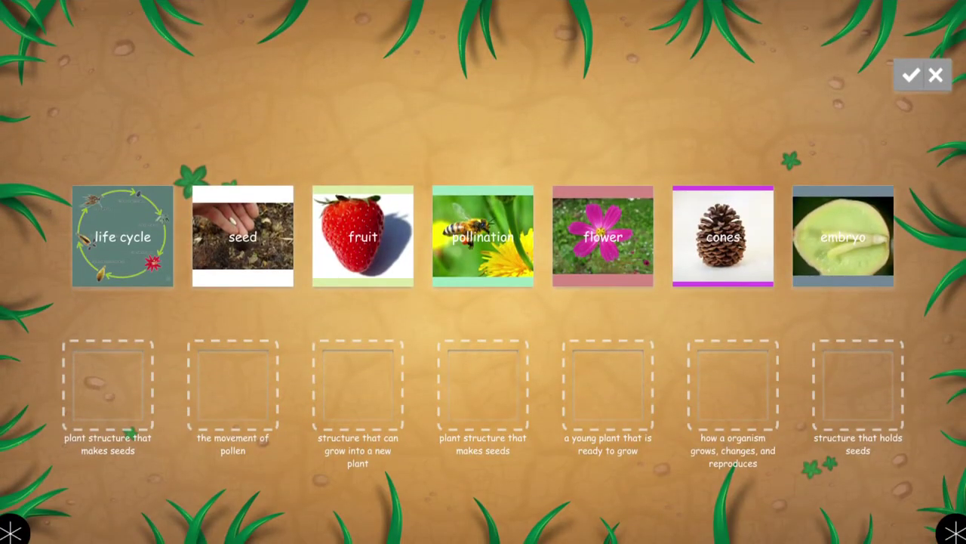
Place the life cycle, seed and pollination cards in the first, second and fourth slots of the plant matching lesson, and check the answers
left_click(122, 236)
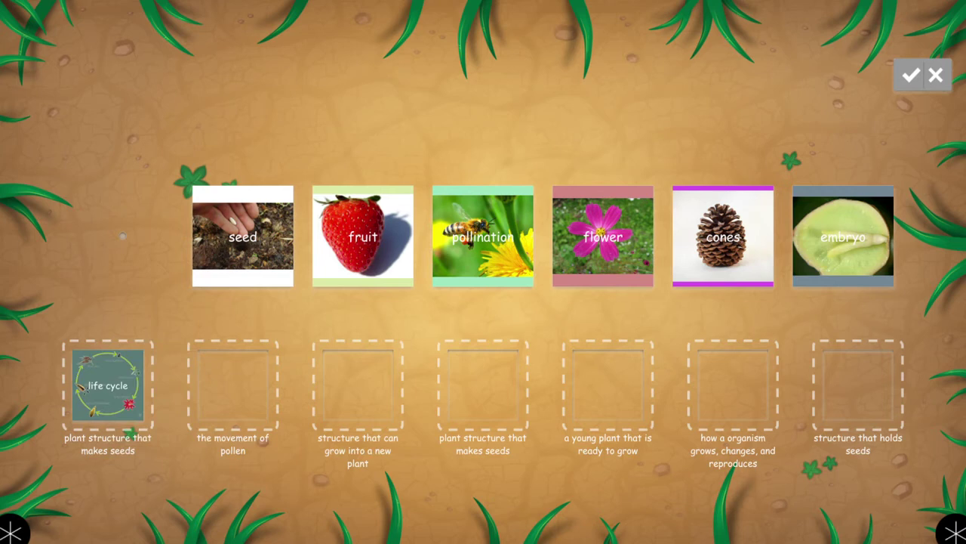
left_click(242, 236)
left_click(363, 237)
left_click_drag(483, 236, 483, 385)
left_click(922, 75)
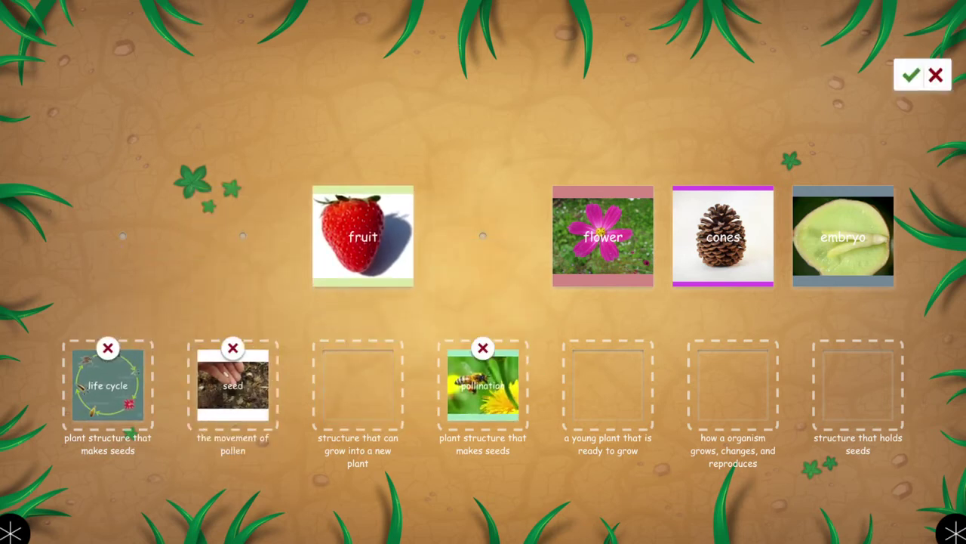
Rearrange the wrongly matched life cycle, seed and pollination cards in the plant matching lesson
left_click_drag(232, 385, 224, 280)
left_click_drag(108, 385, 178, 319)
left_click_drag(243, 236, 294, 404)
left_click_drag(243, 236, 237, 390)
left_click(233, 385)
left_click_drag(107, 386, 608, 385)
left_click(483, 385)
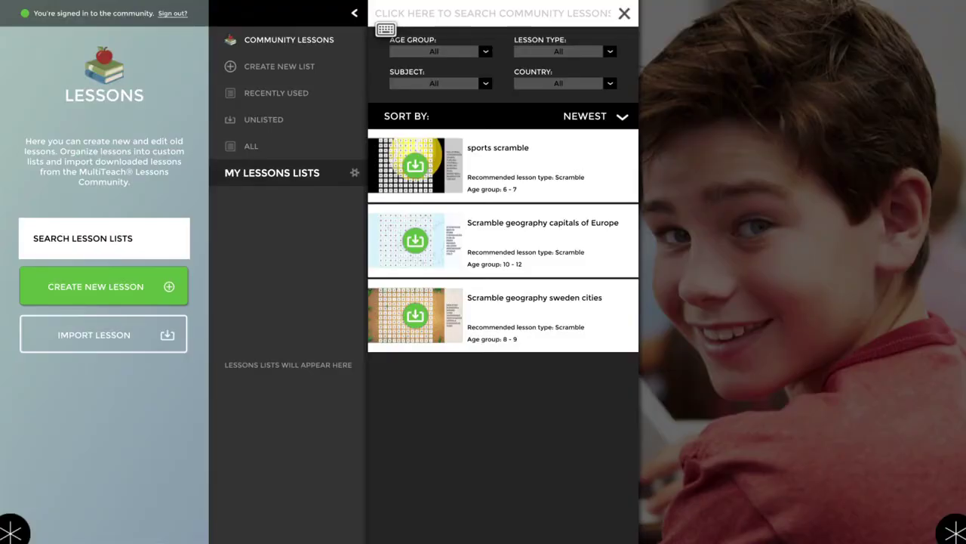
Search the community lessons for "history", and clear the search term
type("history")
key("Return")
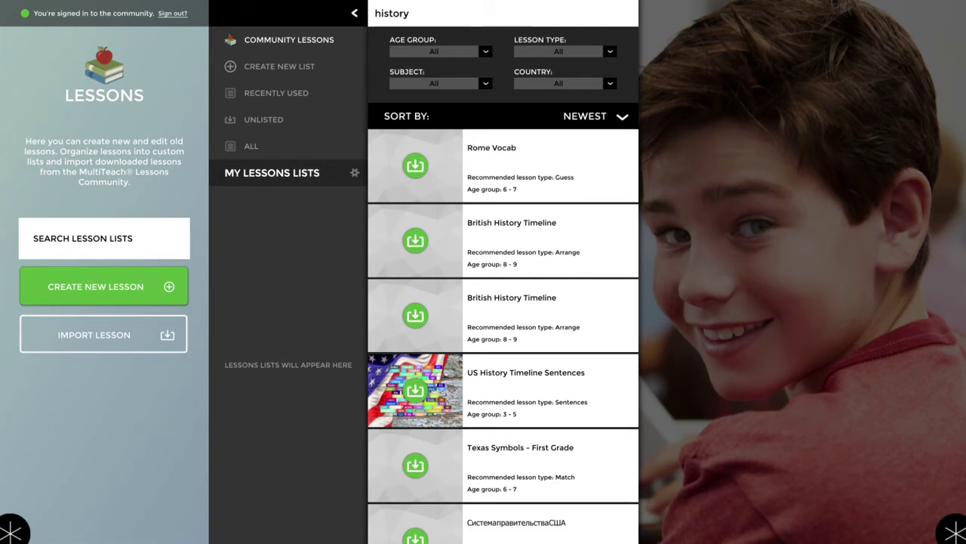
left_click(410, 13)
key("BackSpace")
key("BackSpace")
key("BackSpace")
key("BackSpace")
key("BackSpace")
key("BackSpace")
key("BackSpace")
Search the community lessons for "geography" and browse the matching lessons
type("geography")
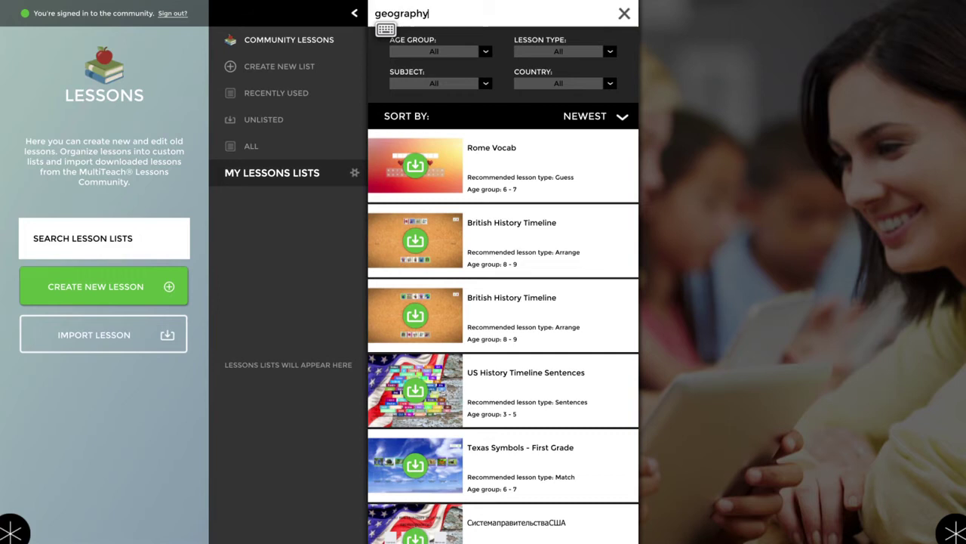
key("Return")
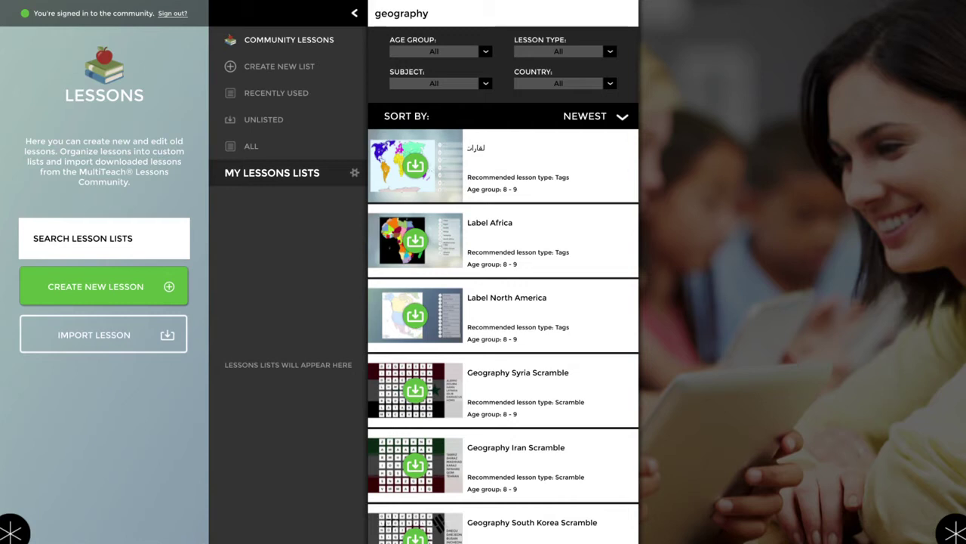
scroll(503, 336, "down", 10)
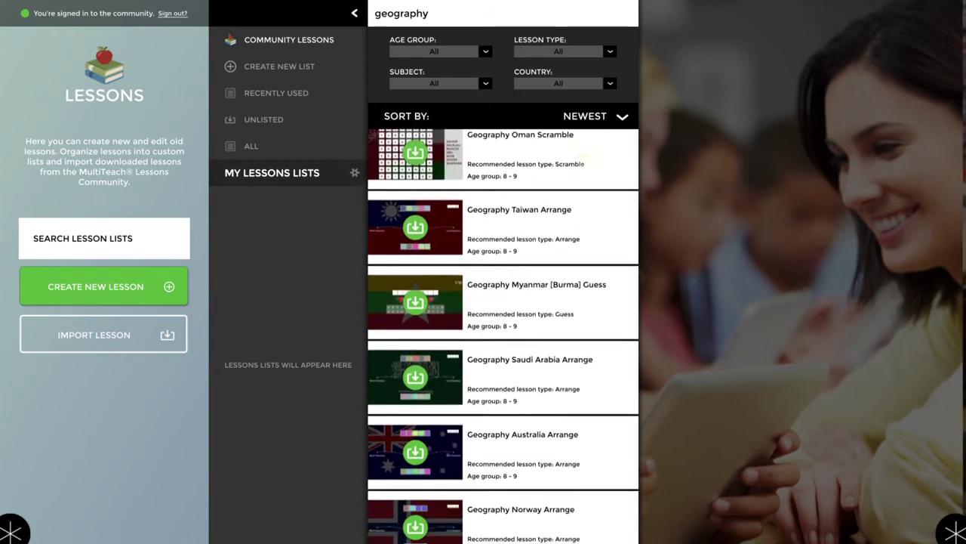
scroll(503, 336, "down", 2)
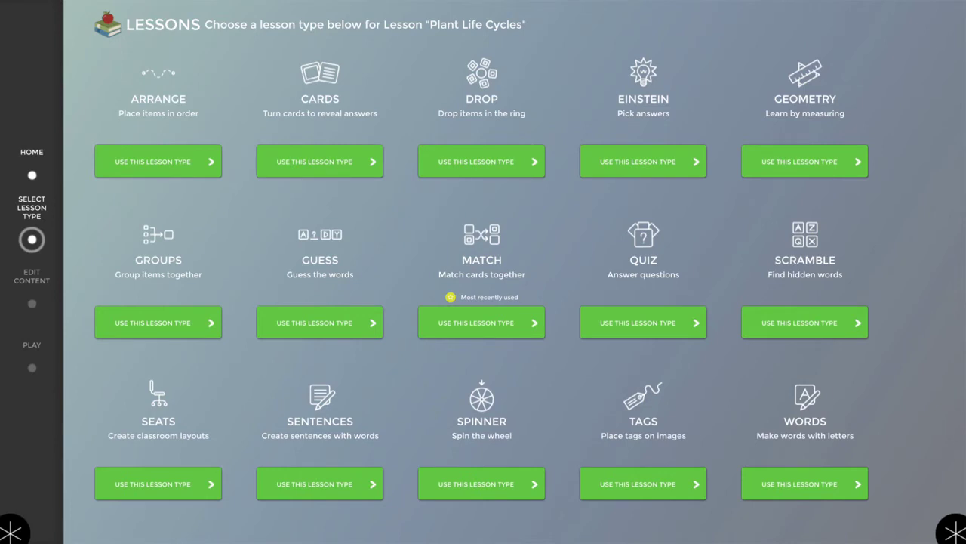
Open the Plant Life Cycles lesson as a Match lesson, remove the image from the cones item and browse for a new background
left_click(459, 328)
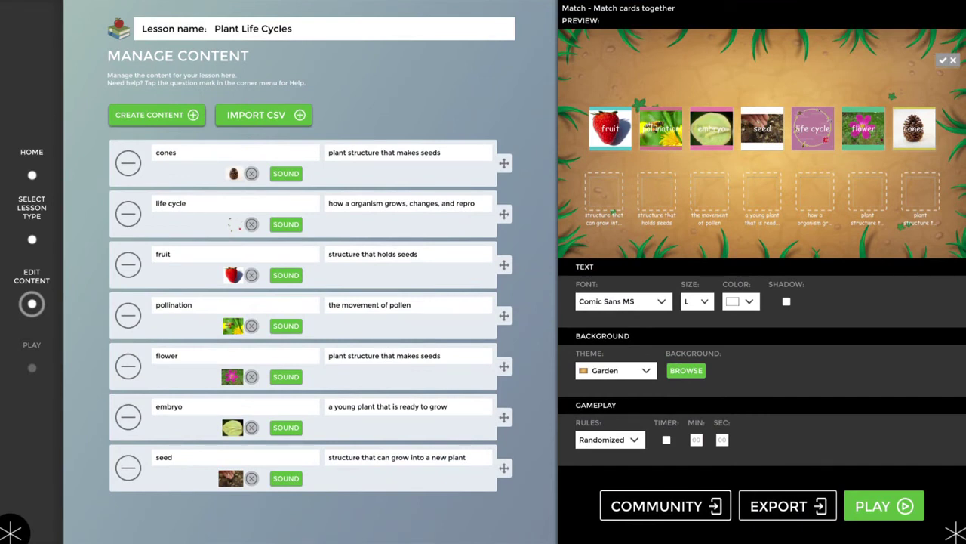
left_click(161, 160)
left_click(336, 163)
left_click(251, 174)
left_click(214, 174)
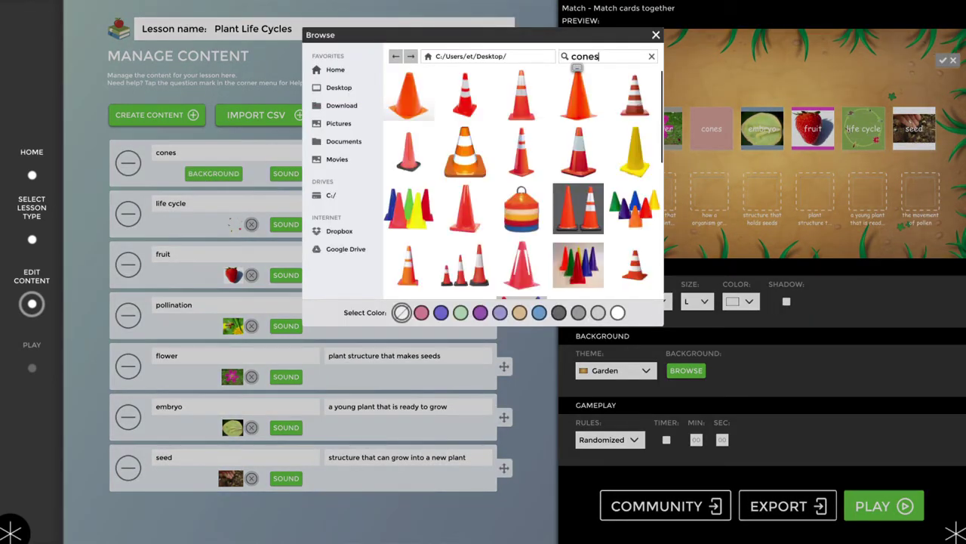
Search for "pine cones" and choose a pine cone picture as the background of the cones item
key("BackSpace")
key("BackSpace")
key("BackSpace")
key("BackSpace")
key("BackSpace")
type("pine cones")
key("Return")
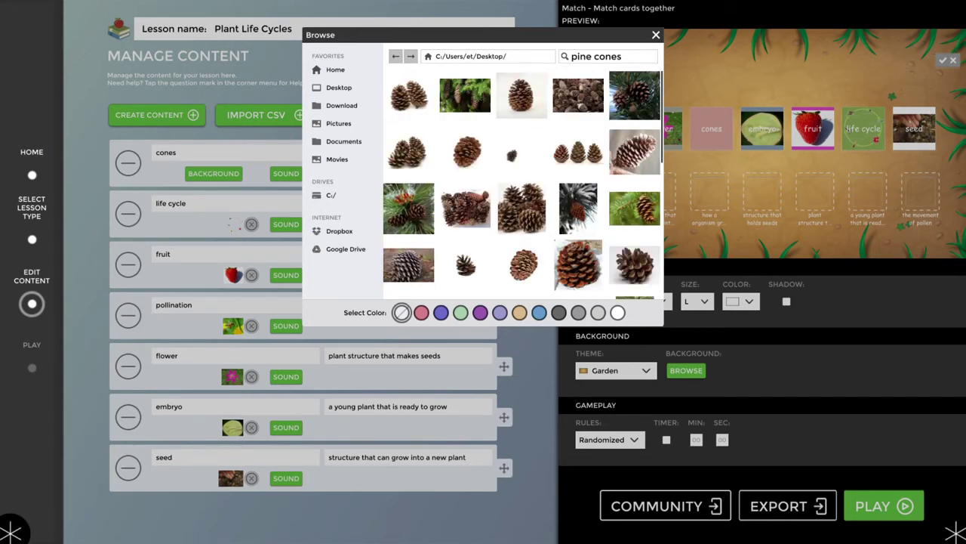
scroll(578, 227, "down", 1)
left_click(575, 249)
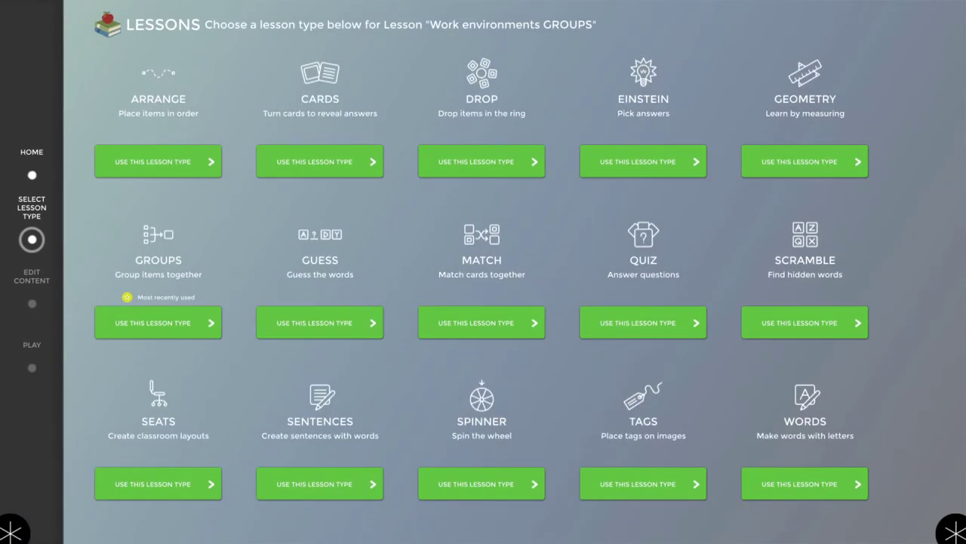
Open the Work environments GROUPS lesson as a Groups lesson, look through its job items and set the text size to L
left_click(157, 322)
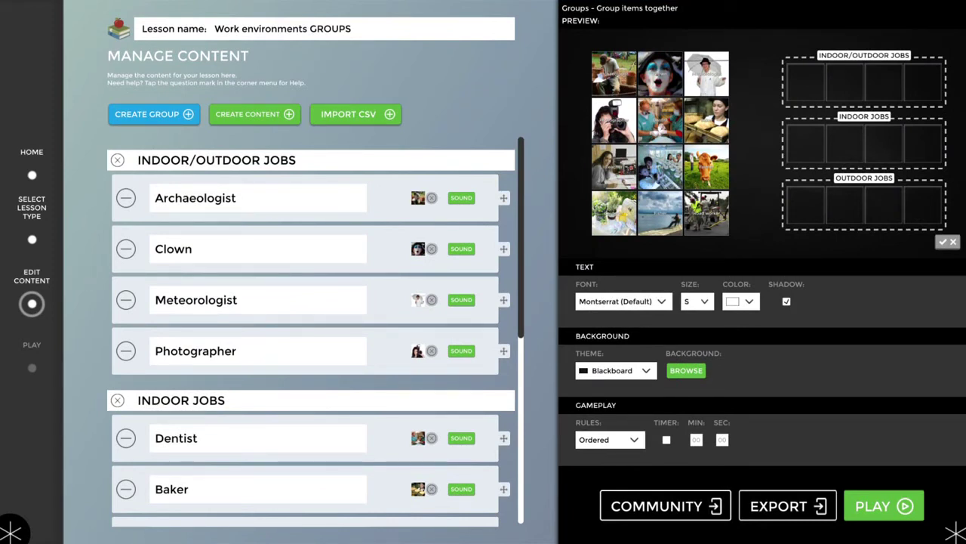
mouse_move(503, 299)
left_mouse_down()
mouse_move(504, 243)
mouse_move(504, 299)
left_mouse_up()
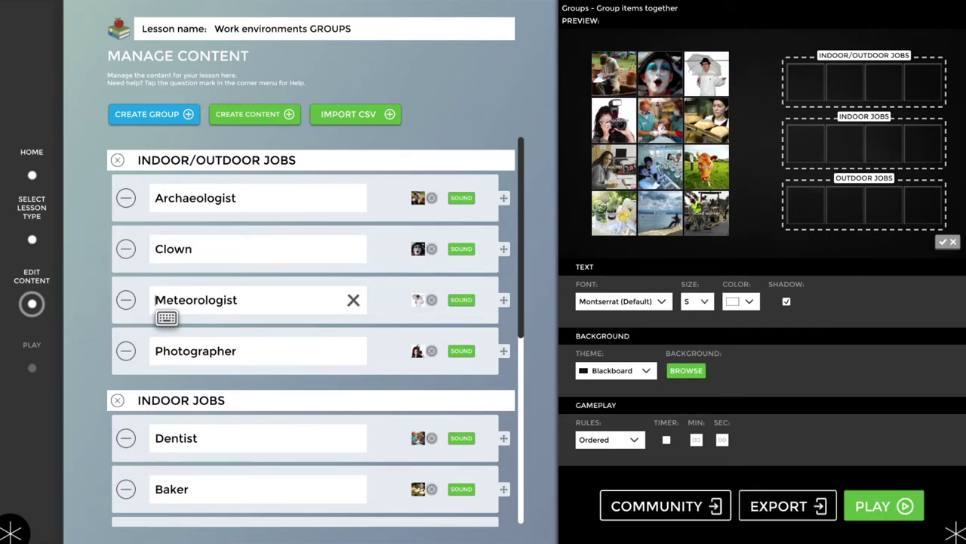
mouse_move(477, 399)
left_mouse_down()
mouse_move(477, 170)
mouse_move(477, 301)
mouse_move(478, 193)
left_mouse_up()
scroll(313, 333, "down", 2)
scroll(313, 332, "up", 5)
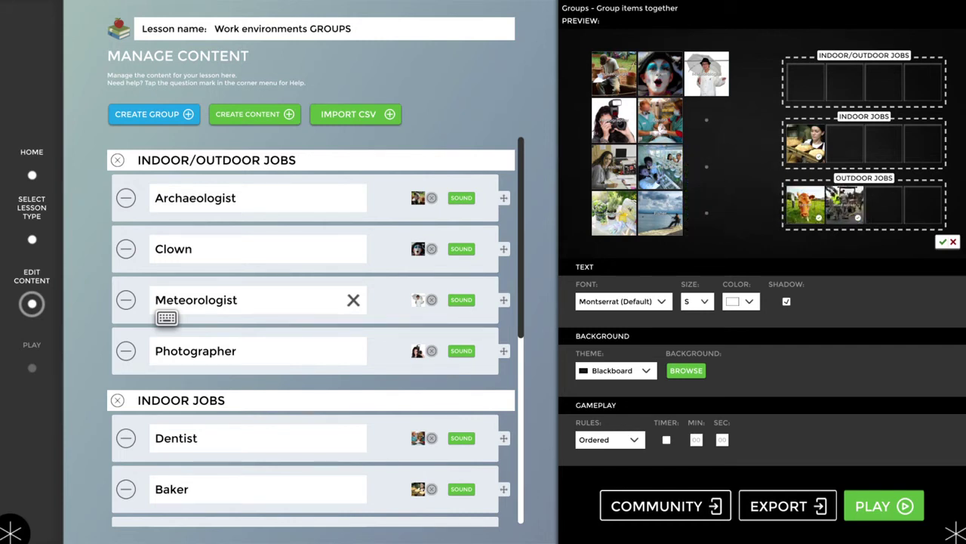
left_click(696, 301)
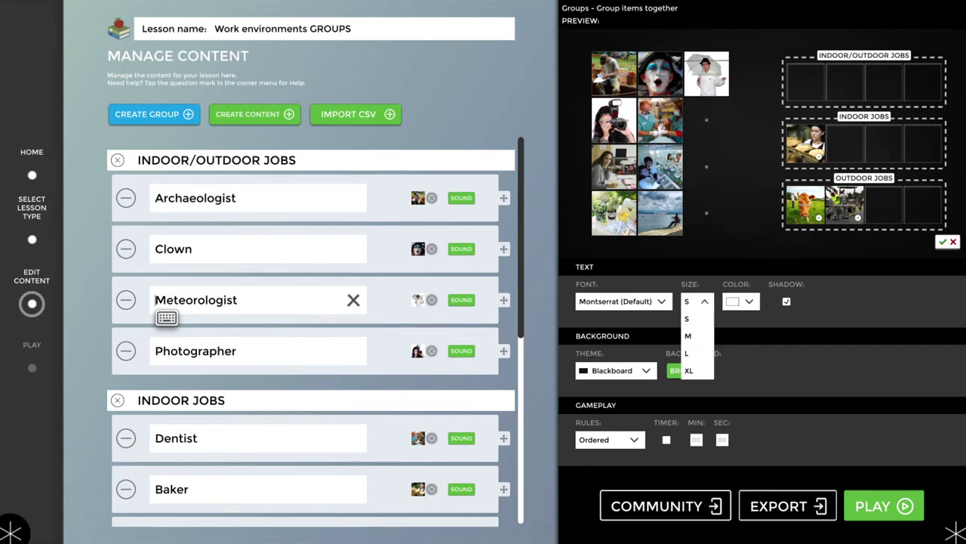
left_click(687, 352)
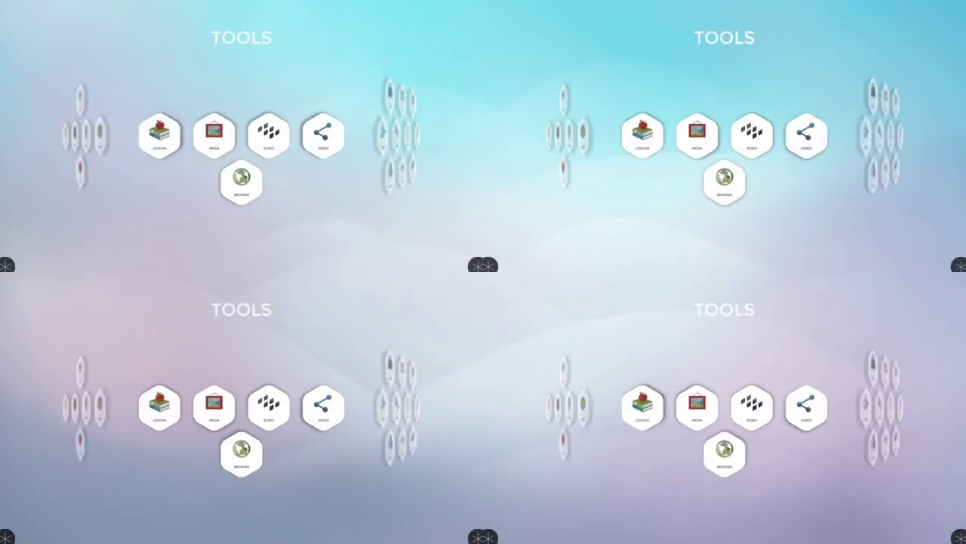
Bring up the Maths apps in the upper-right zone and open Math Bugs there
left_click_drag(798, 184, 702, 184)
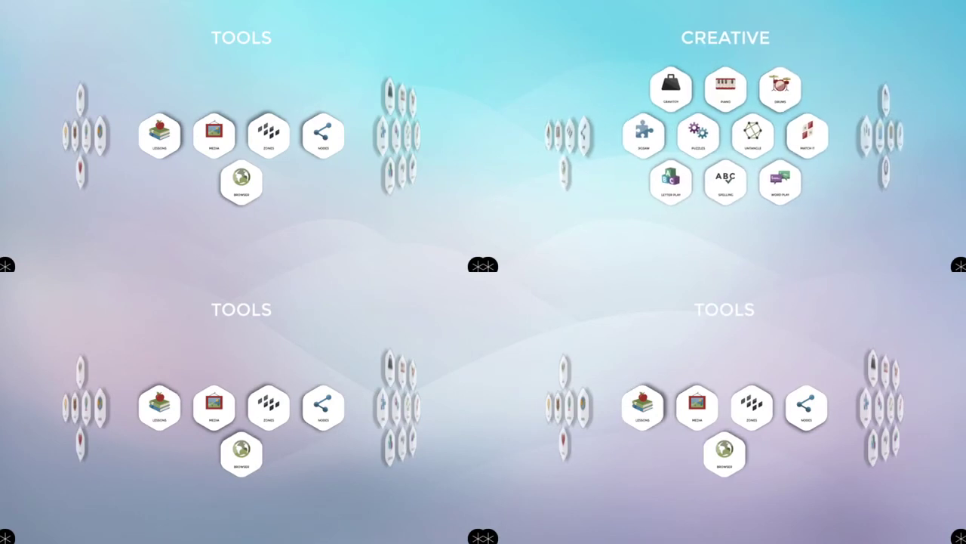
left_click_drag(799, 183, 702, 183)
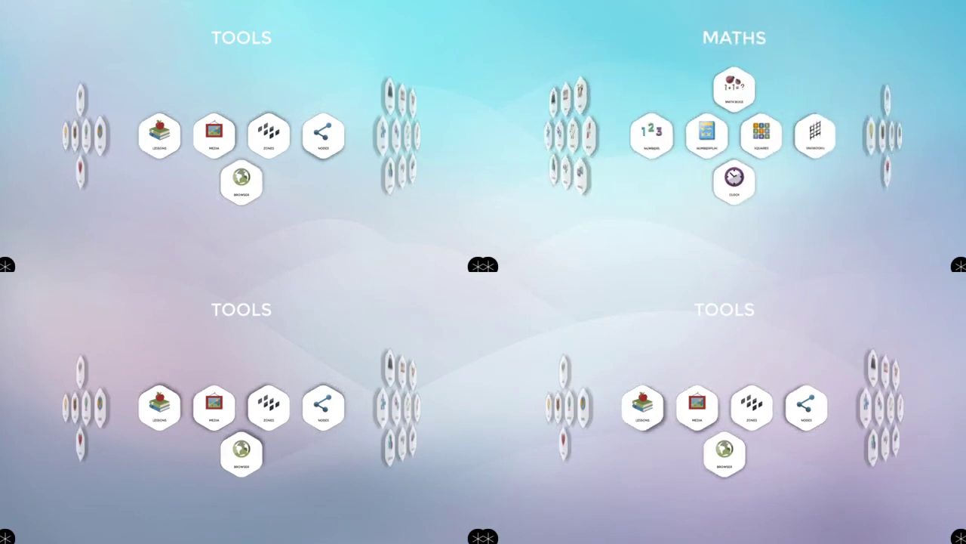
left_click(483, 268)
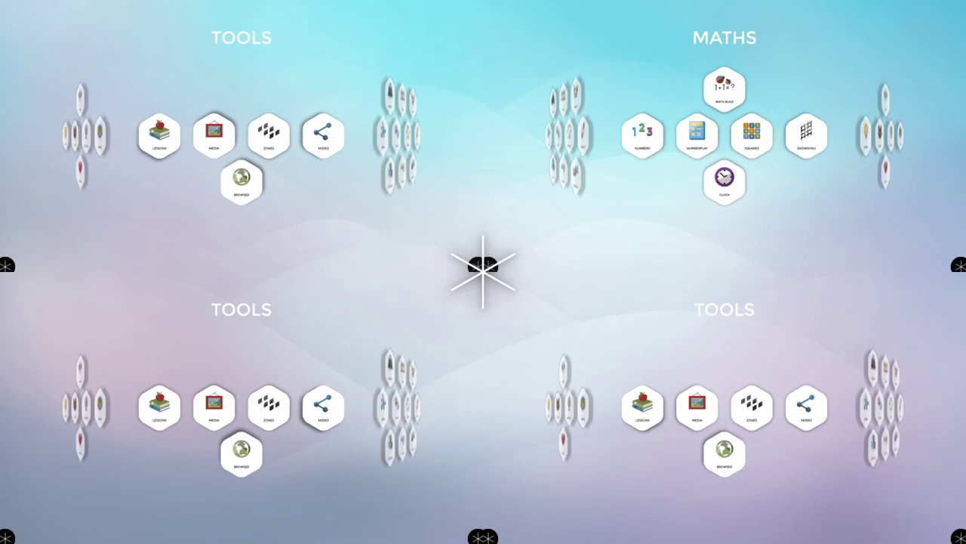
left_click(725, 89)
Bring up the Maths apps in the other three zones, and open Numberplay in the lower-right zone and Clock in the lower-left zone
left_click_drag(799, 455, 702, 456)
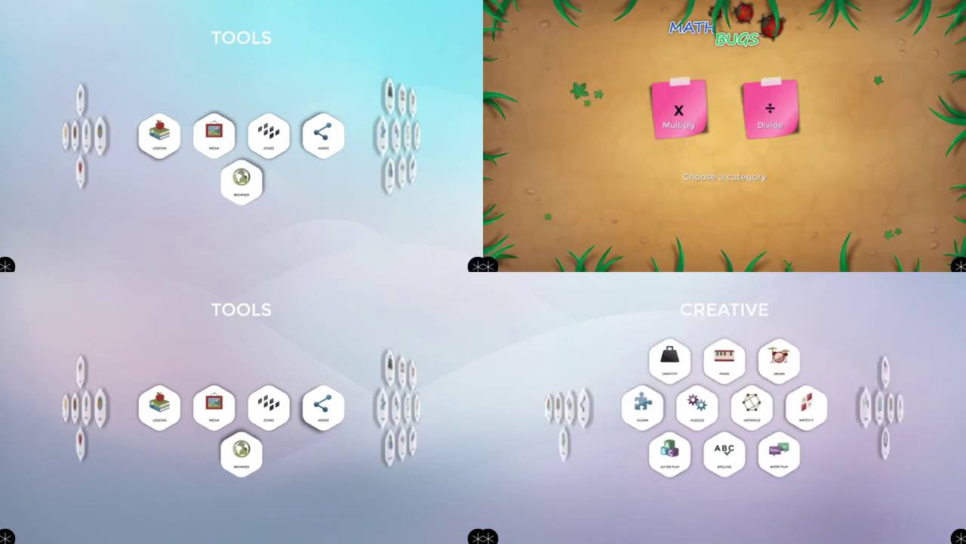
left_click_drag(316, 184, 219, 183)
left_click_drag(302, 455, 272, 455)
left_click_drag(315, 183, 219, 184)
mouse_move(316, 455)
left_mouse_down()
mouse_move(219, 455)
mouse_move(302, 455)
left_mouse_up()
left_click_drag(798, 455, 702, 455)
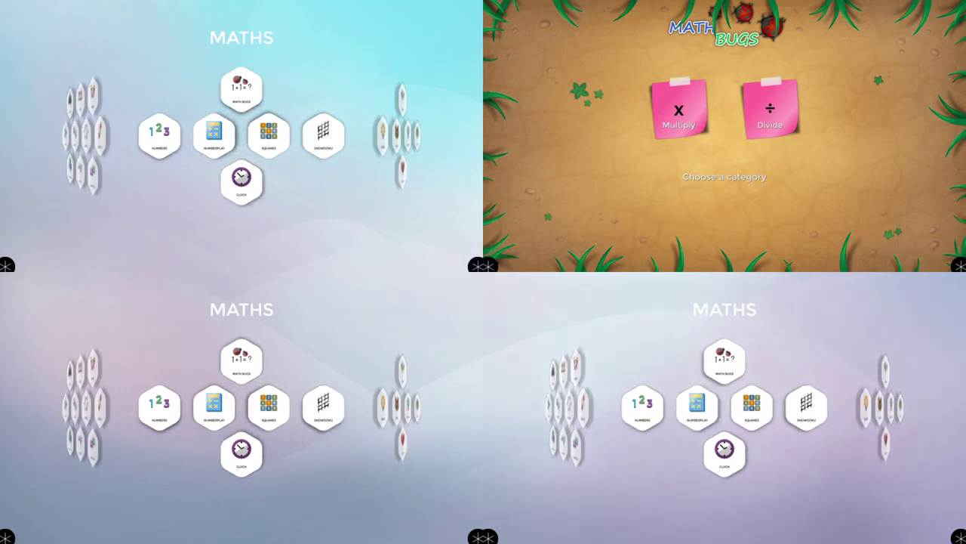
left_click(698, 407)
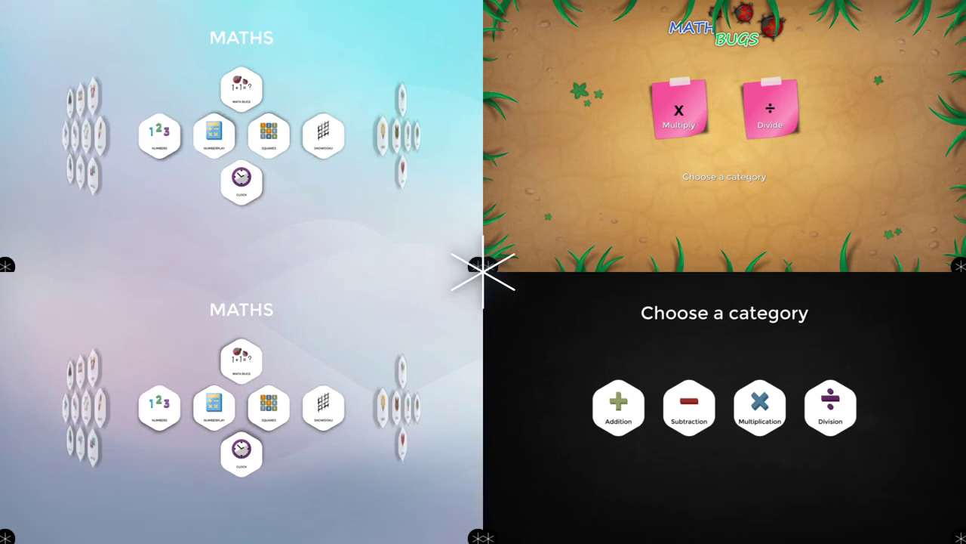
left_click(241, 454)
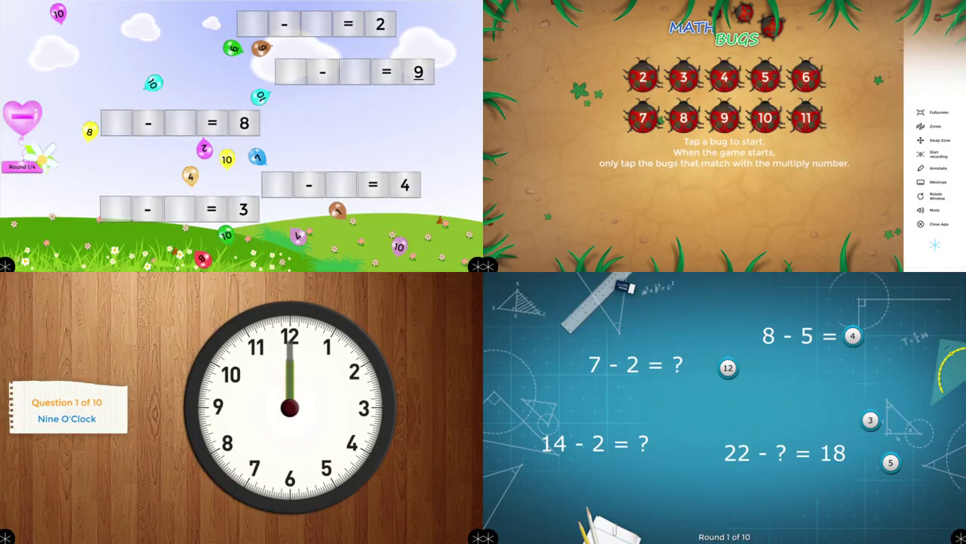
Rotate the Math Bugs window and the balloon subtraction game window
left_click(929, 196)
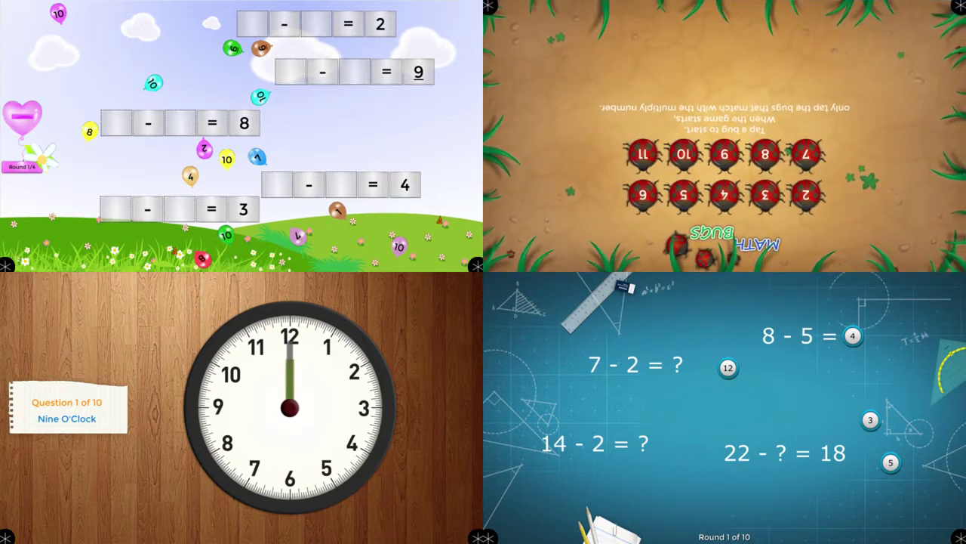
left_click(7, 265)
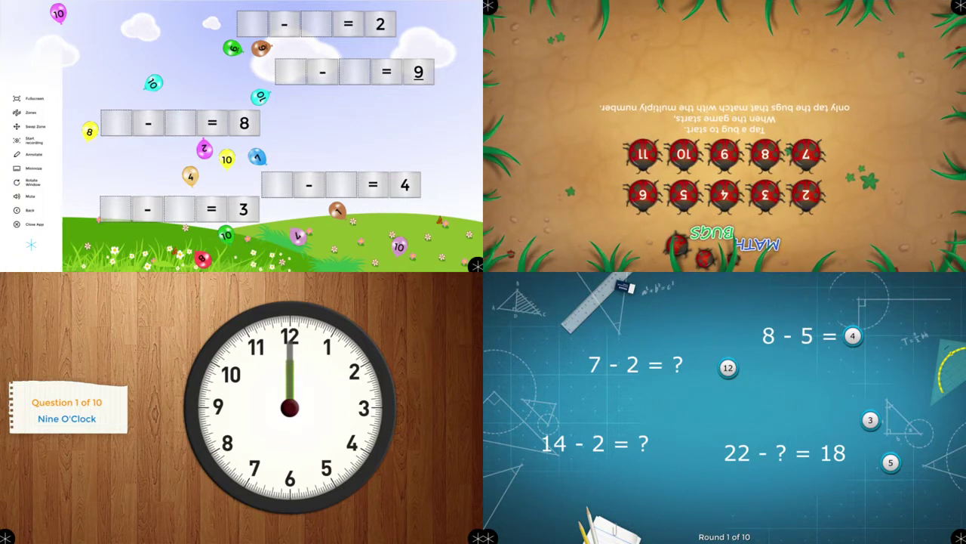
left_click(31, 182)
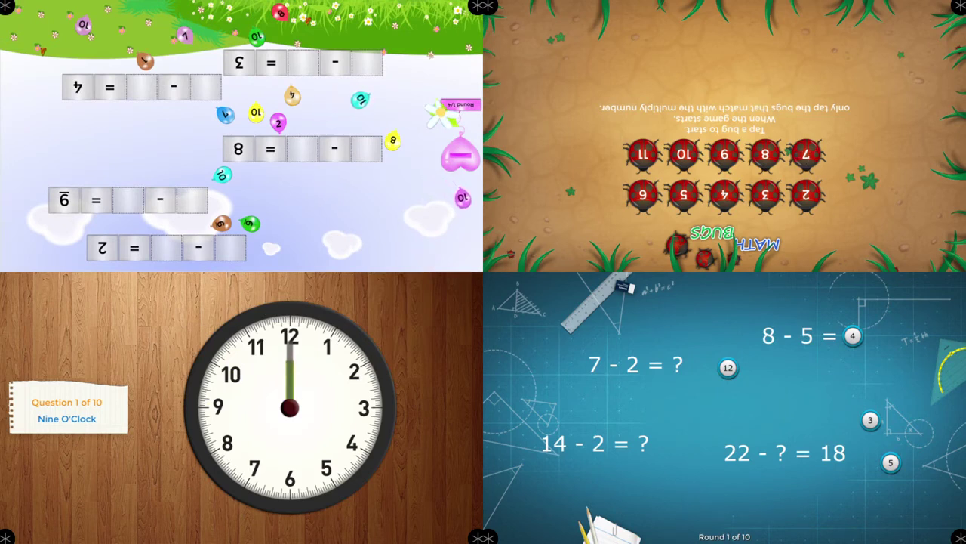
Move the number balls, including 12, among the subtraction problems in the Numberplay game
left_click_drag(834, 368, 791, 368)
left_click_drag(729, 369, 871, 353)
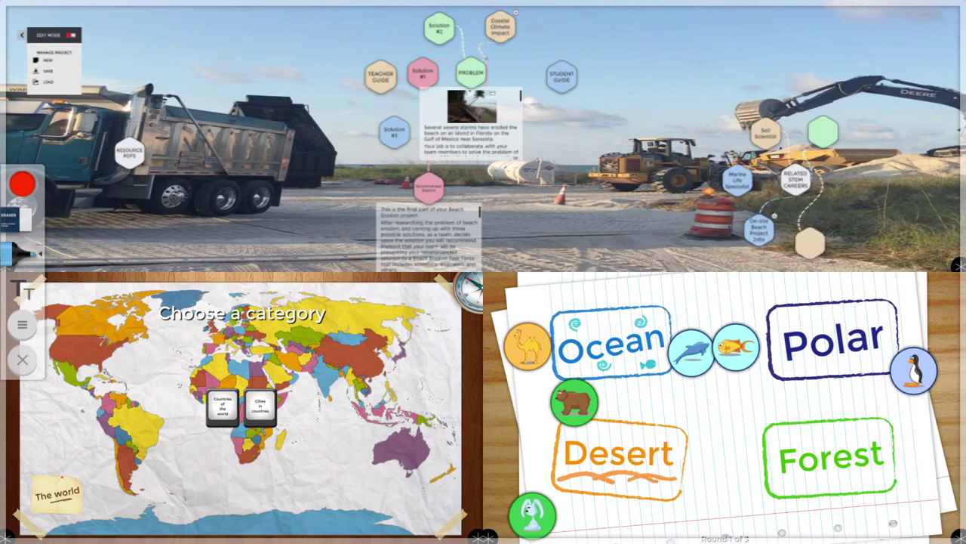
Annotate with a red arrow from the world map to the Nodes project, and a circle around the dolphin and fish with another arrow
mouse_move(114, 354)
left_mouse_down()
mouse_move(189, 308)
mouse_move(193, 267)
mouse_move(217, 261)
left_mouse_up()
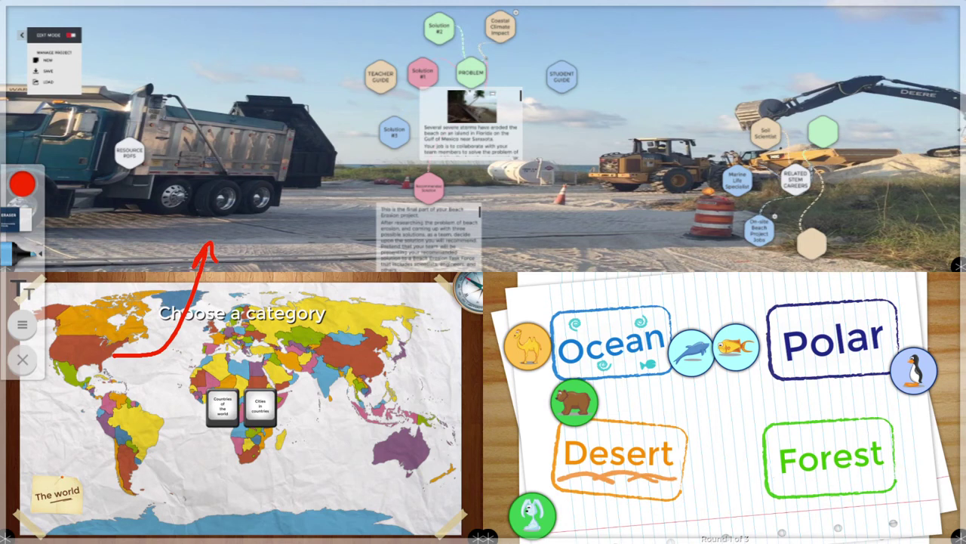
mouse_move(758, 308)
left_mouse_down()
mouse_move(667, 365)
mouse_move(755, 305)
left_mouse_up()
mouse_move(690, 306)
left_mouse_down()
mouse_move(673, 252)
mouse_move(693, 245)
left_mouse_up()
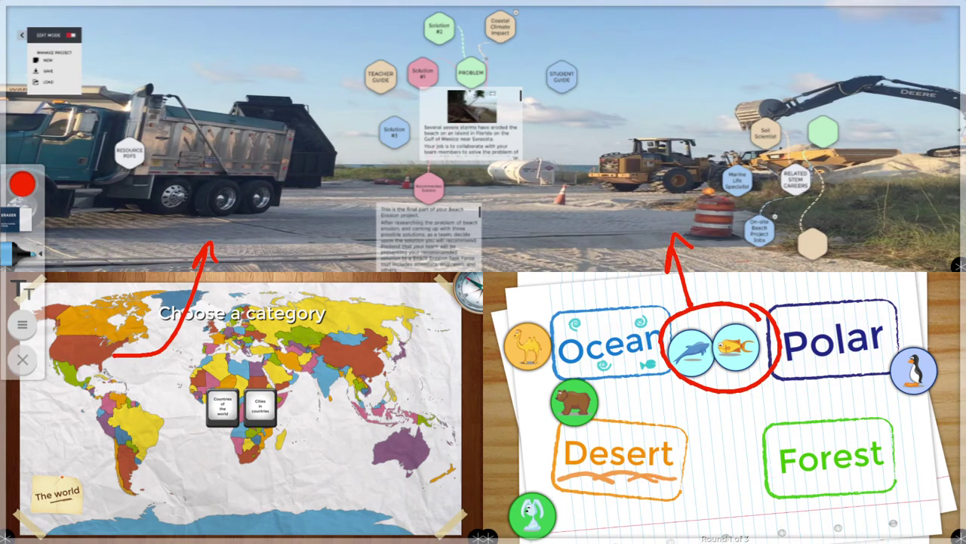
Clear all annotations and leave annotation mode
left_click(23, 324)
left_click(86, 344)
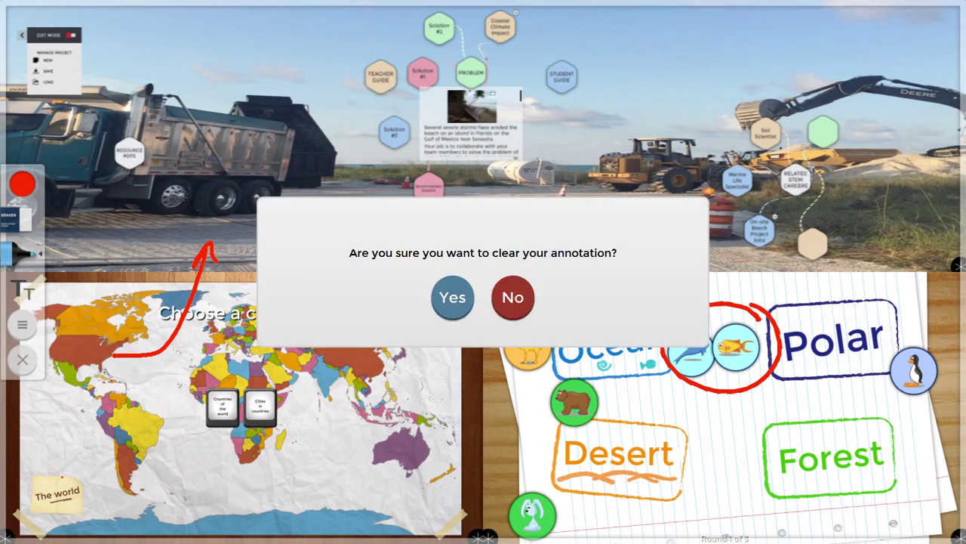
left_click(452, 297)
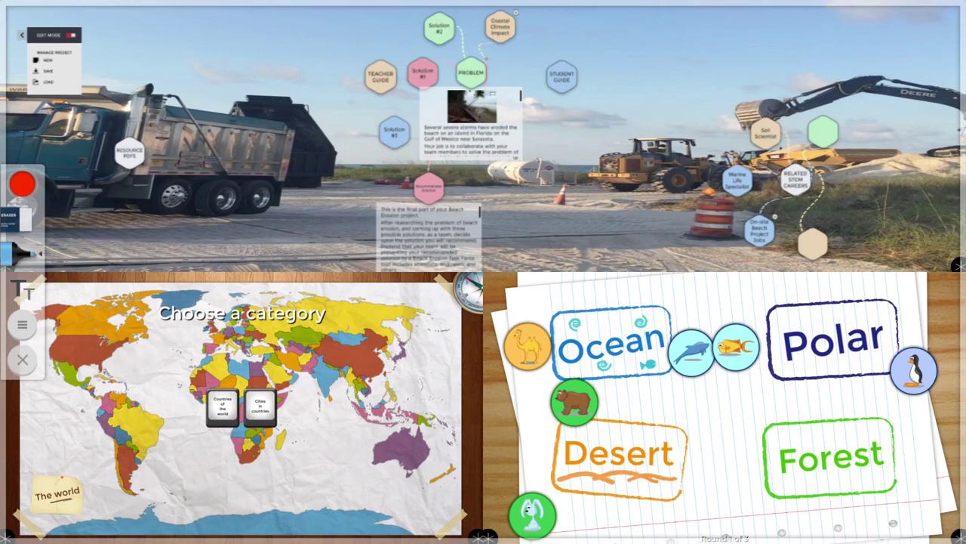
left_click(22, 360)
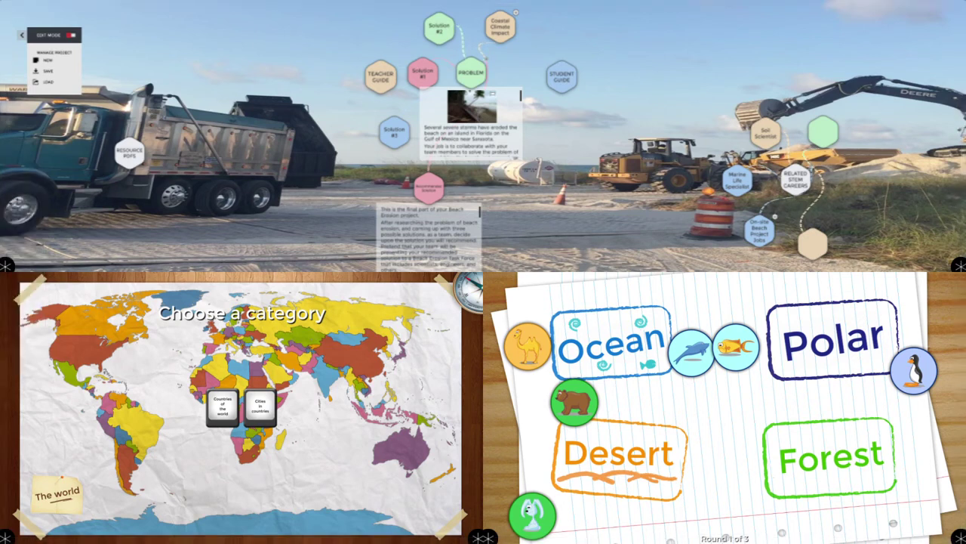
Leave the habitat sorting game in the lower-right zone and open Browser from the Tools apps
left_click(960, 538)
left_click(921, 478)
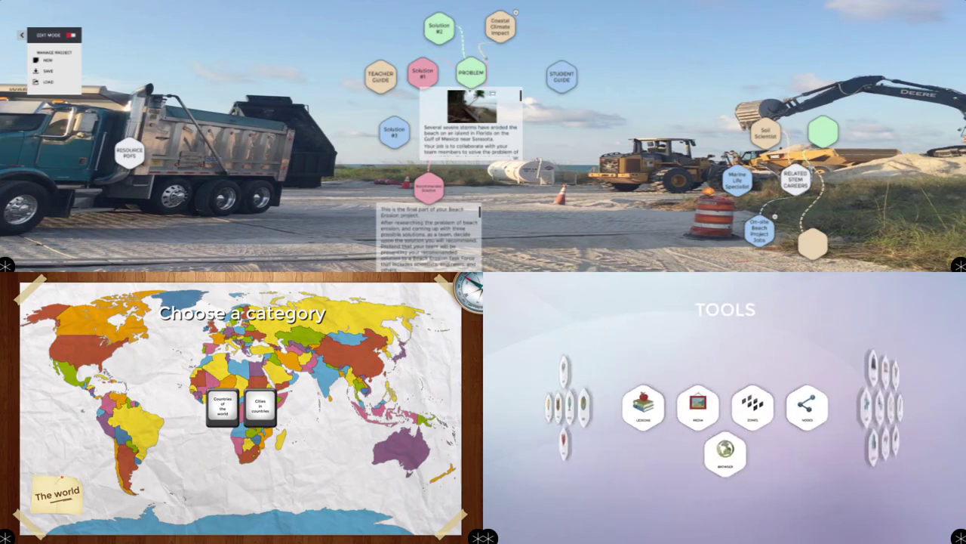
left_click(725, 455)
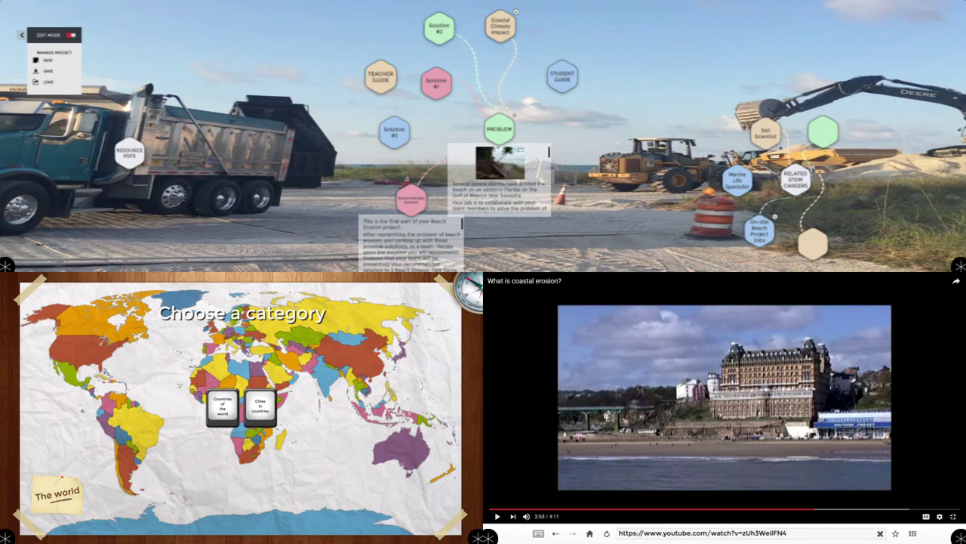
Show the browser zone in fullscreen, play the "What is coastal erosion?" video and pause it
left_click(960, 538)
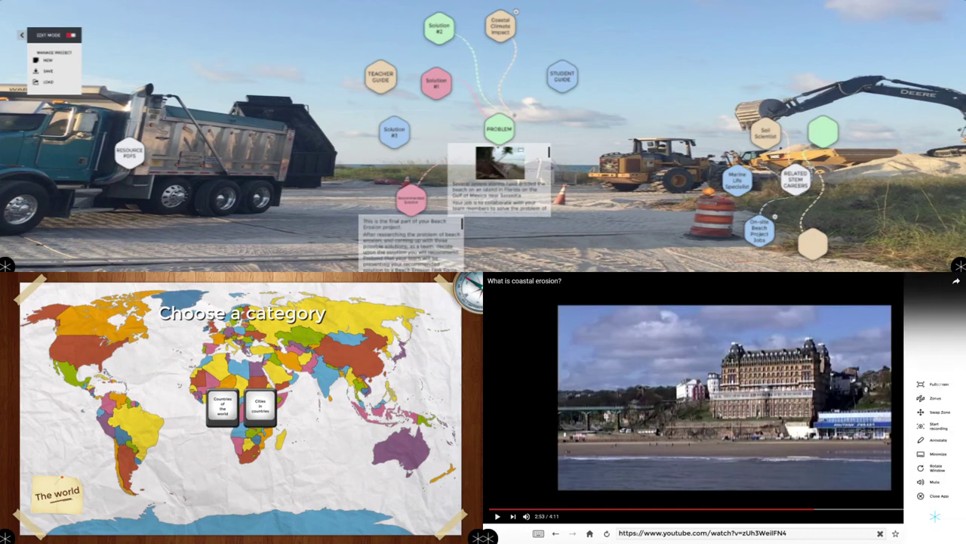
left_click(921, 385)
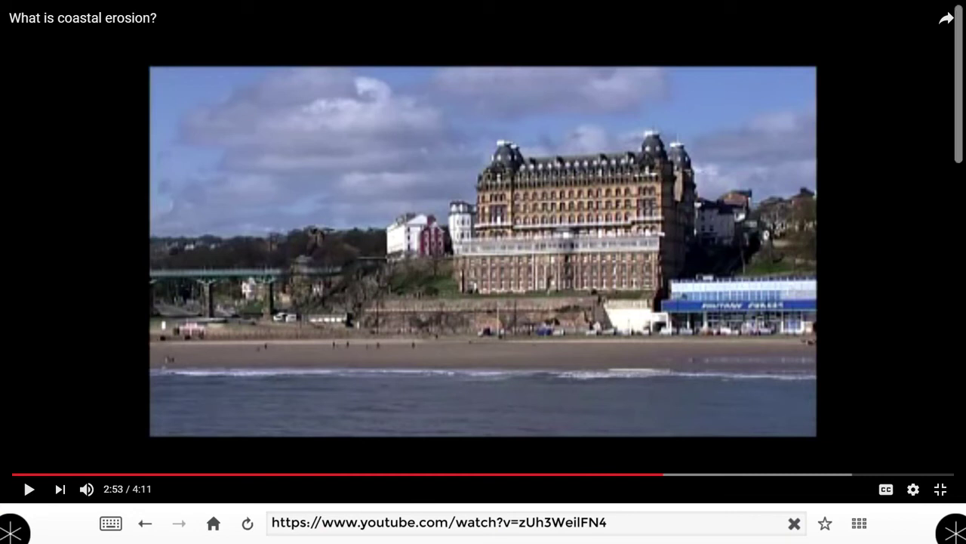
left_click(30, 489)
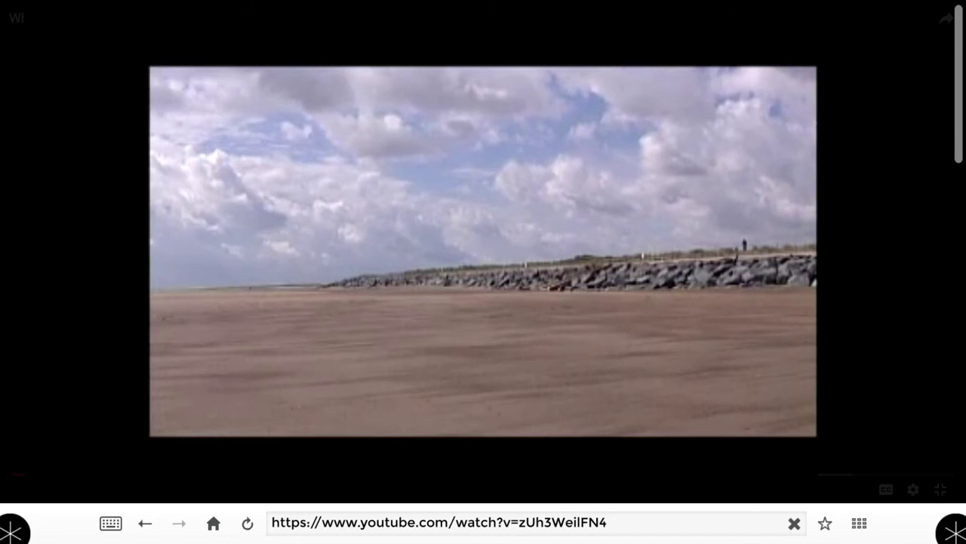
key("space")
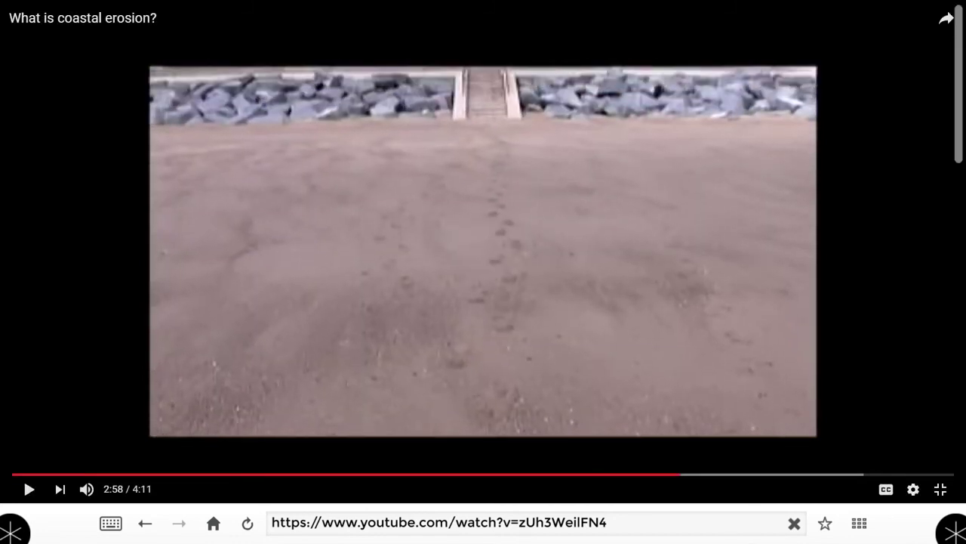
Return the browser to its zone and show the Nodes project zone in fullscreen
left_click(951, 529)
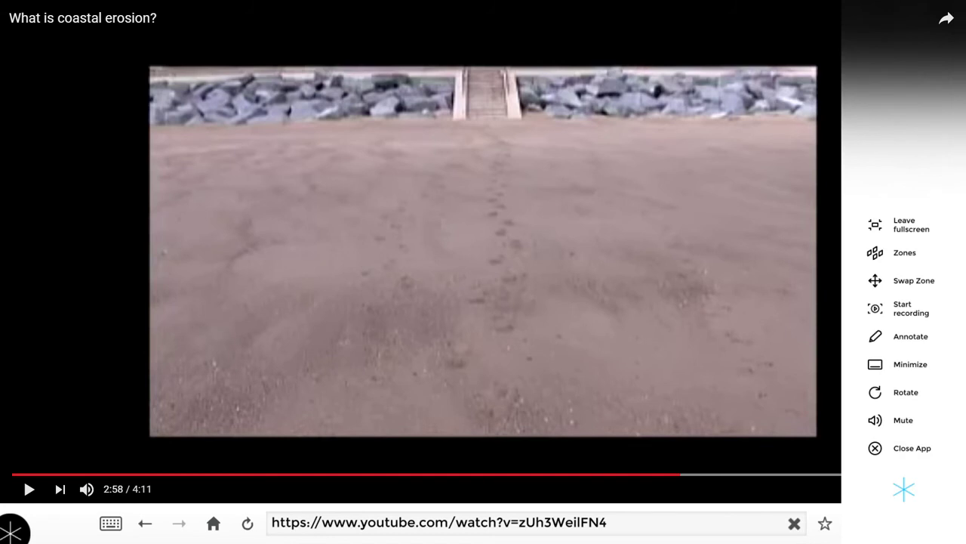
left_click(906, 224)
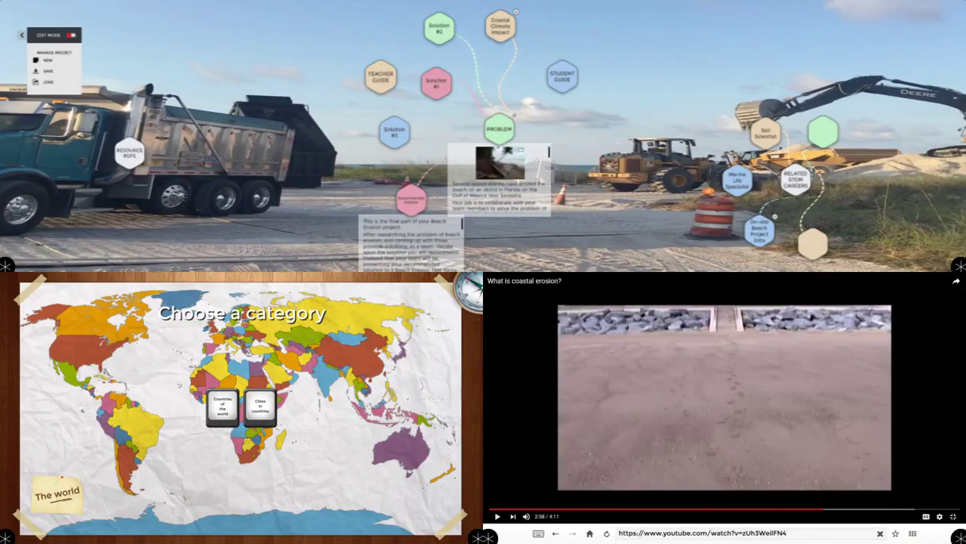
left_click(960, 265)
left_click(930, 87)
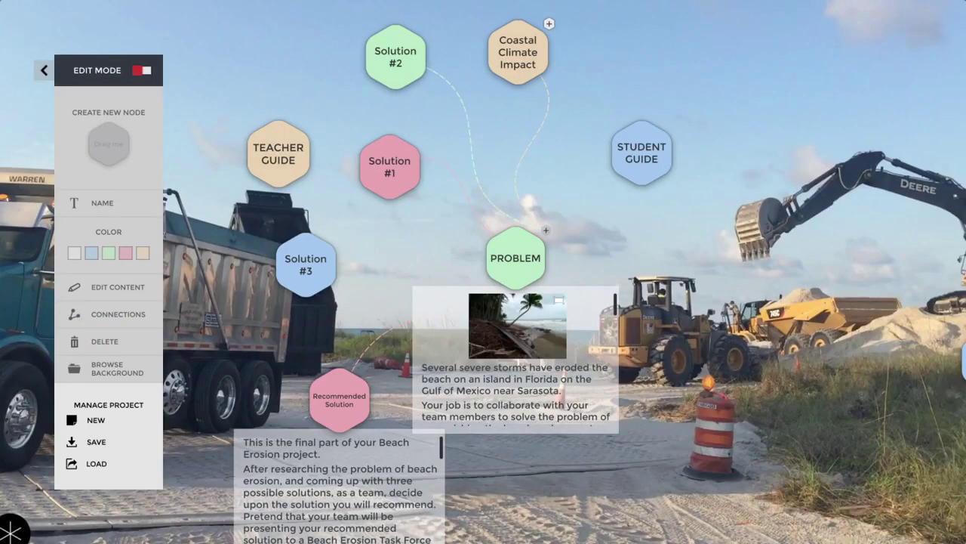
Reposition the PROBLEM node with its connected nodes, and move the STUDENT GUIDE node lower beside it
left_click_drag(515, 258, 505, 278)
left_click_drag(642, 153, 676, 245)
left_click_drag(838, 429, 818, 438)
left_click_drag(485, 287, 468, 266)
Return the Nodes project to its zone, and show the world map game in fullscreen before restoring it to its zone
left_click(955, 532)
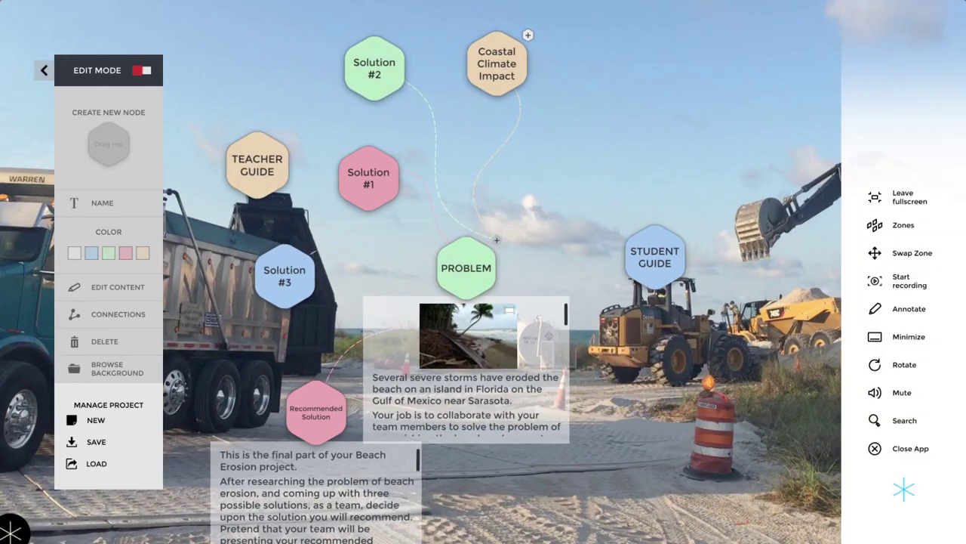
left_click(899, 197)
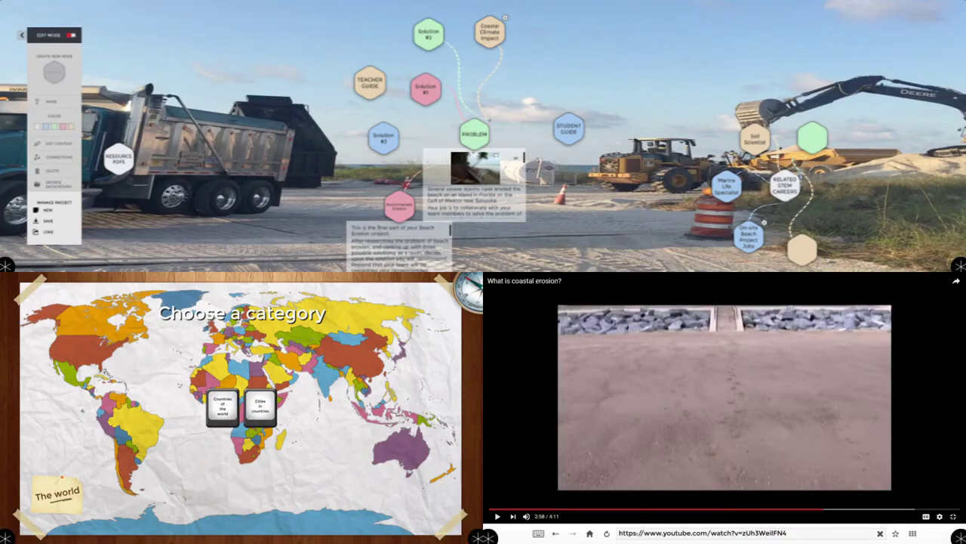
left_click(478, 535)
left_click(450, 385)
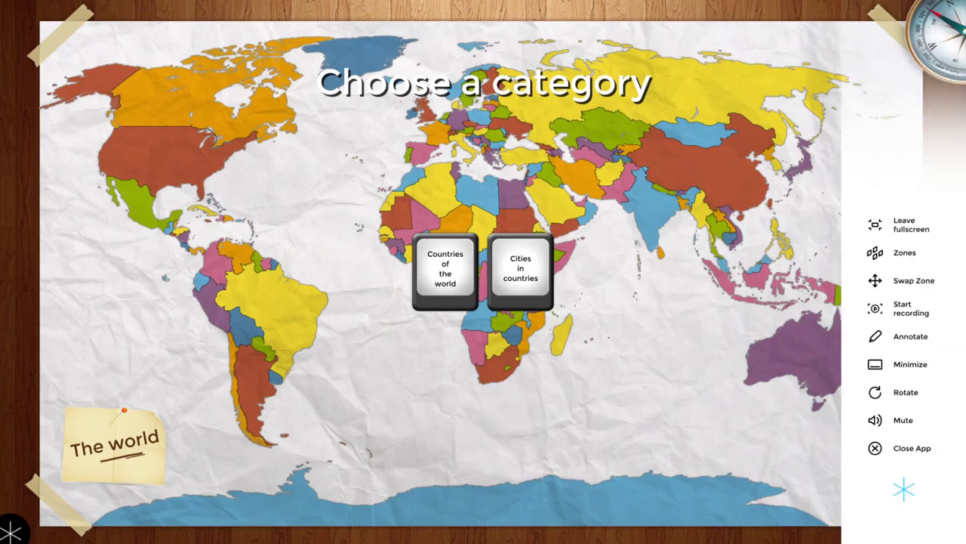
left_click(898, 224)
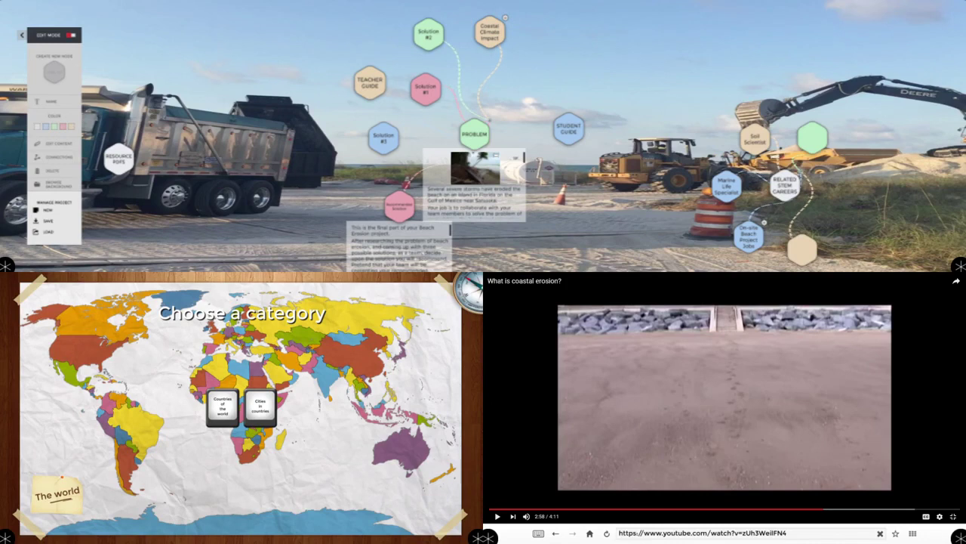
Start a recording from the browser zone, and show the Nodes project in fullscreen before returning it to its zone
left_click(958, 535)
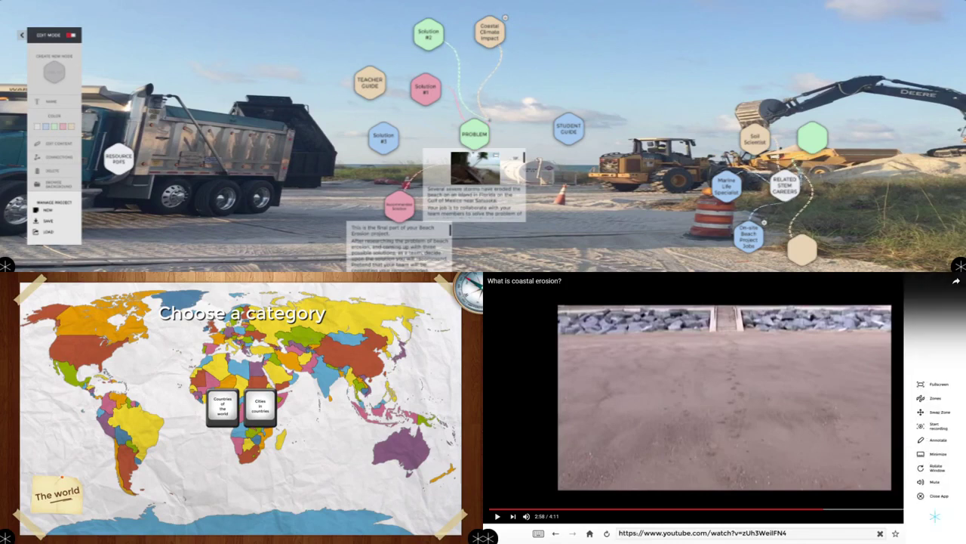
left_click(938, 426)
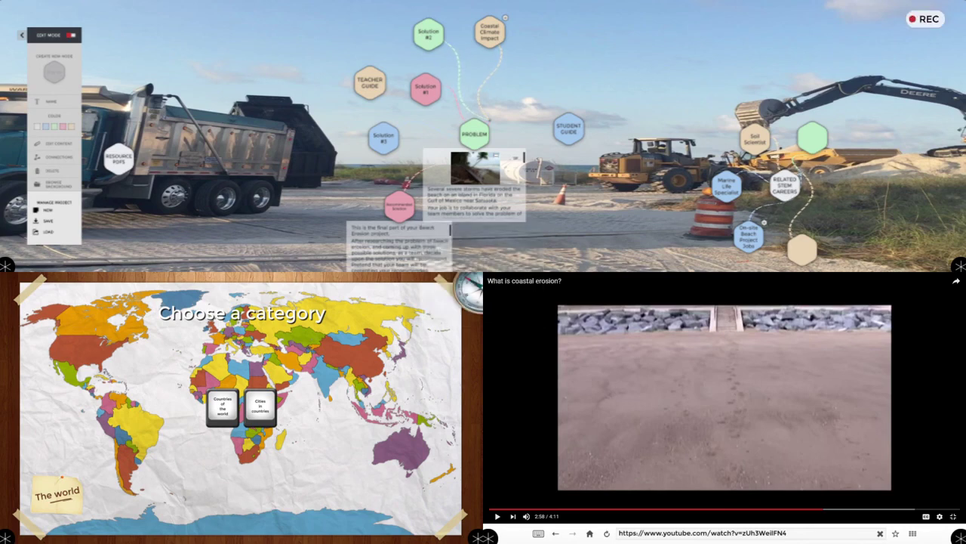
left_click(960, 265)
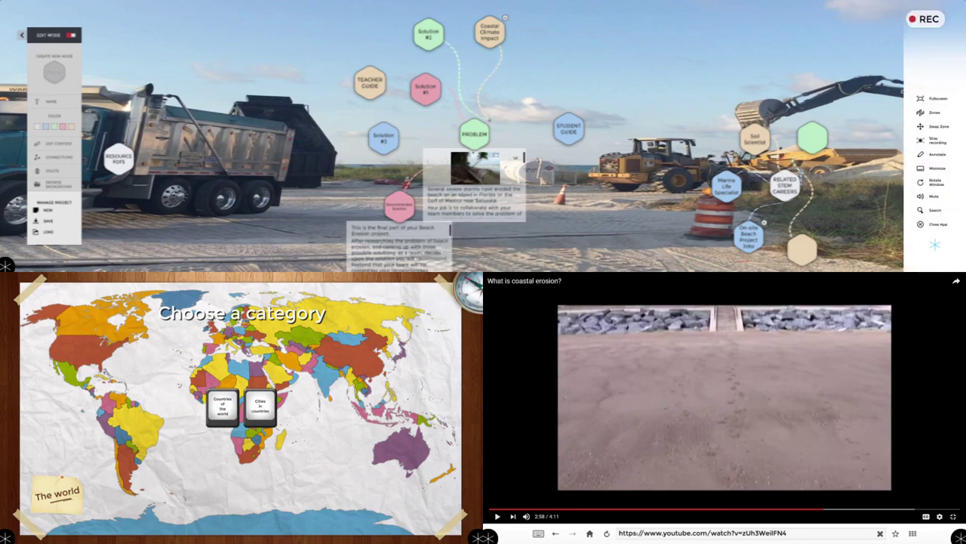
left_click(935, 98)
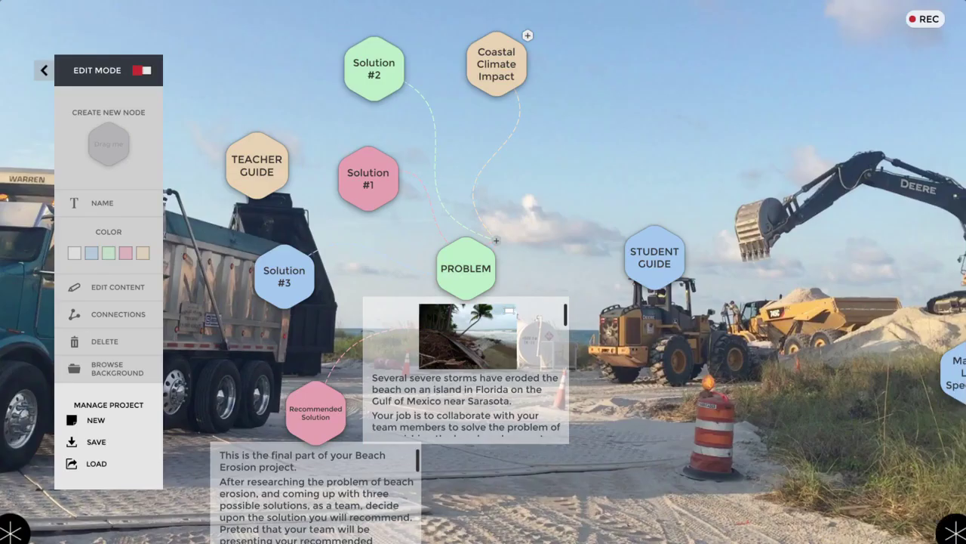
left_click(952, 528)
left_click(899, 197)
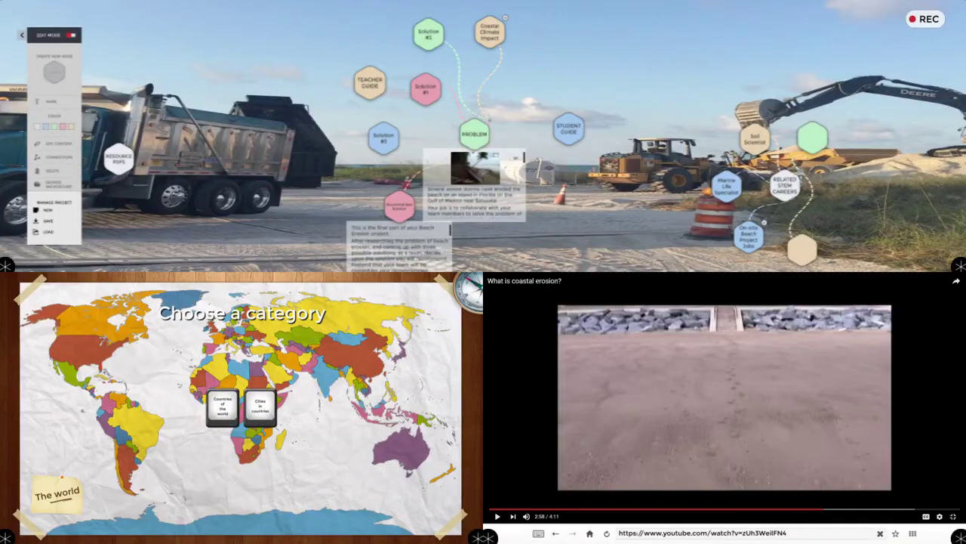
Show the browser zone in fullscreen, play and pause the "What is coastal erosion?" video, and return the browser to its zone
left_click(957, 535)
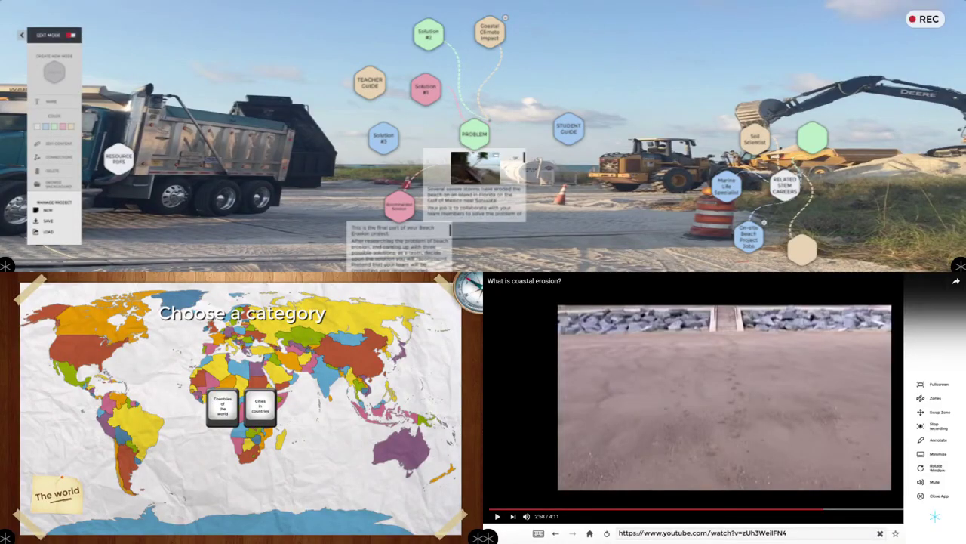
left_click(935, 384)
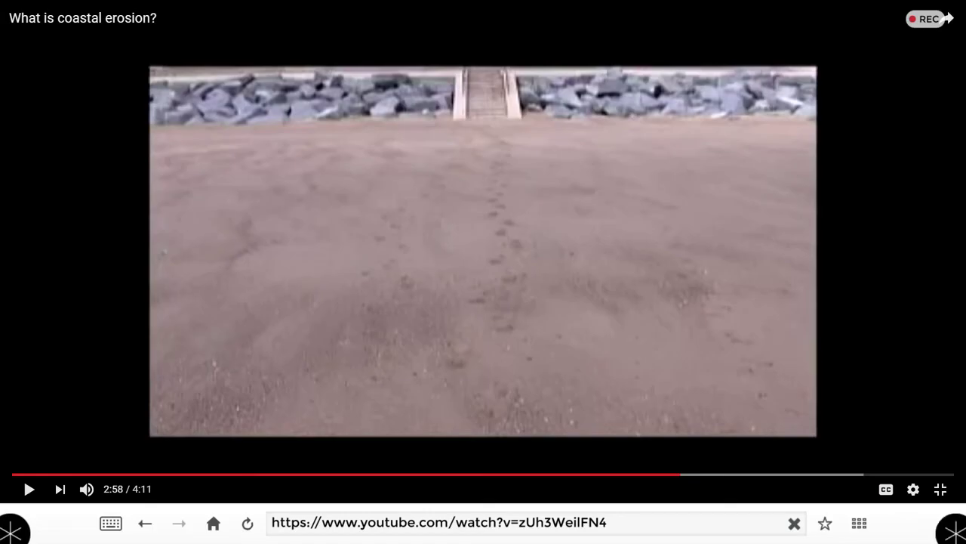
left_click(29, 489)
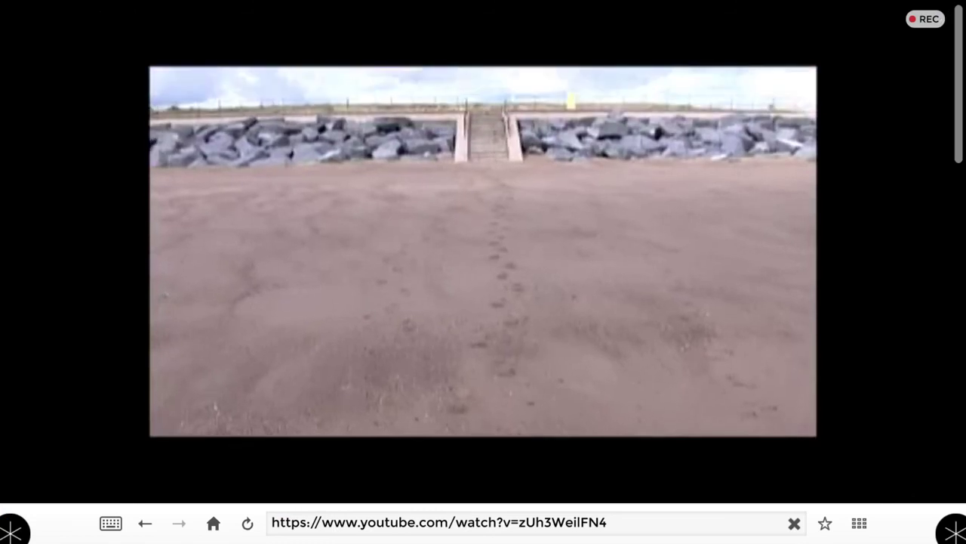
left_click(29, 487)
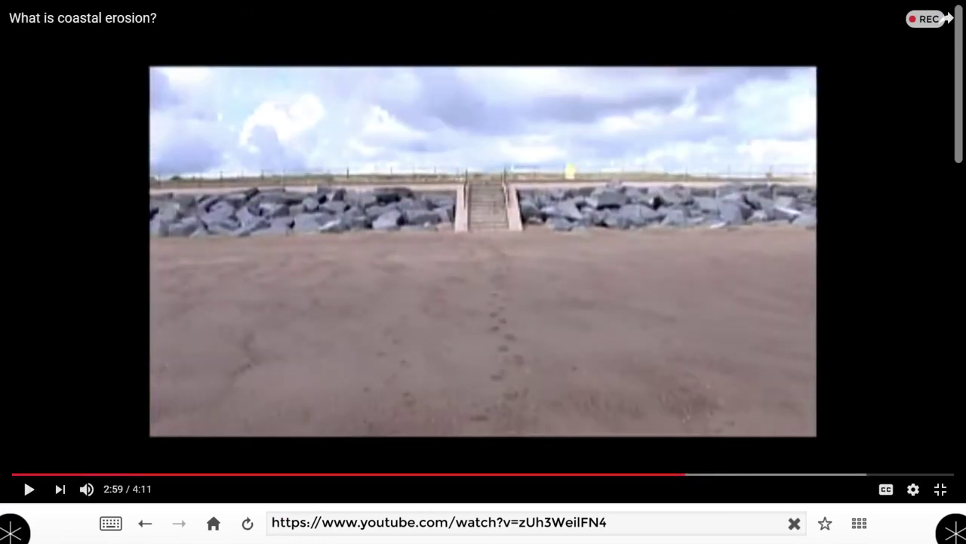
left_click(953, 529)
left_click(898, 224)
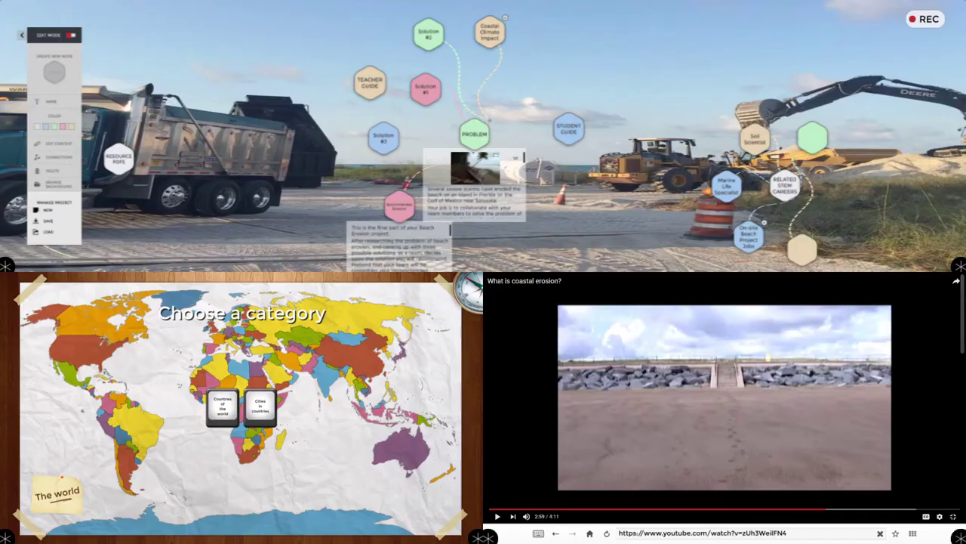
Show the world map game in fullscreen, return it to its zone, and stop the recording from the browser zone
left_click(475, 537)
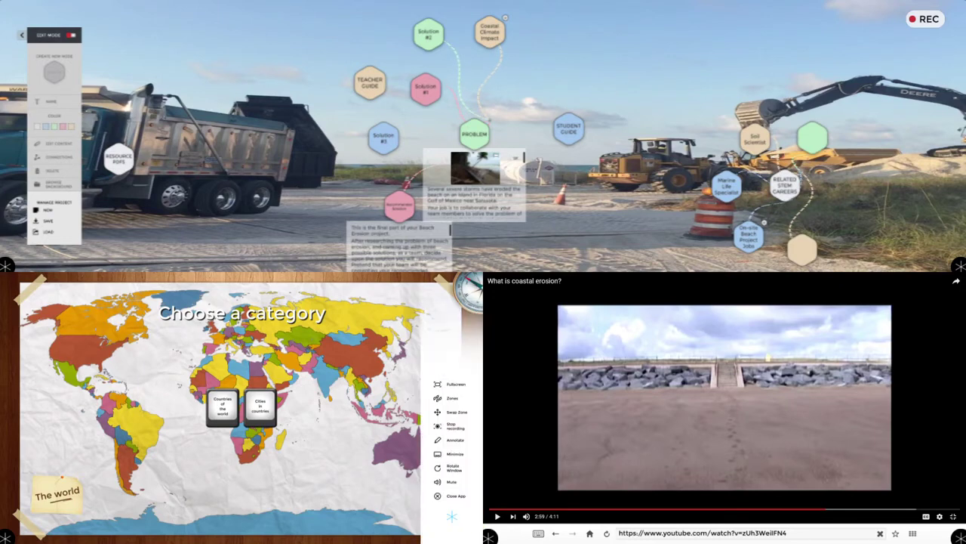
left_click(456, 383)
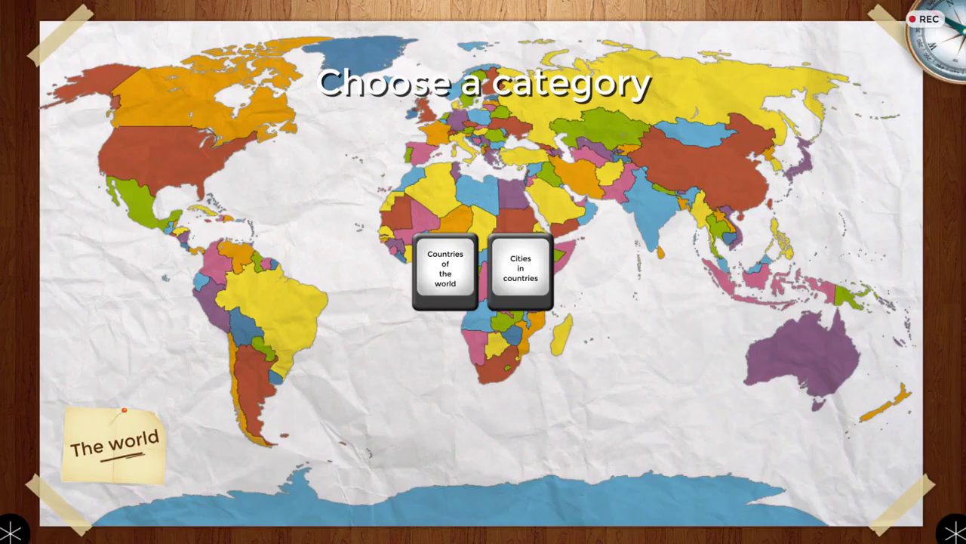
left_click(953, 528)
left_click(898, 224)
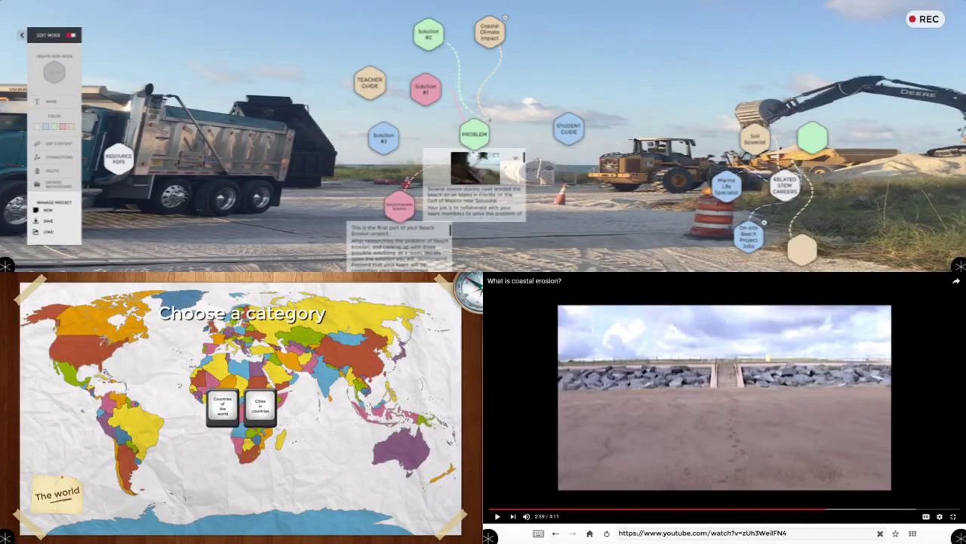
left_click(958, 535)
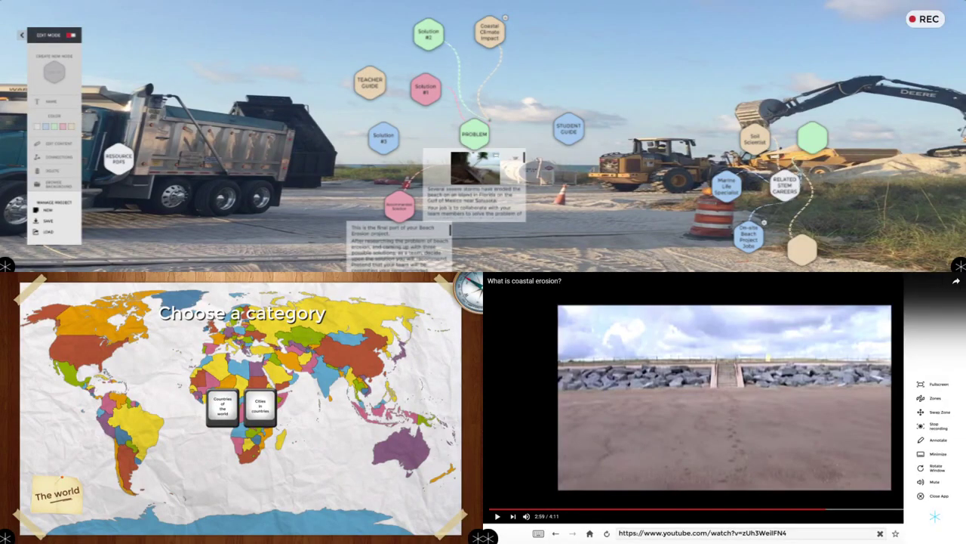
left_click(921, 426)
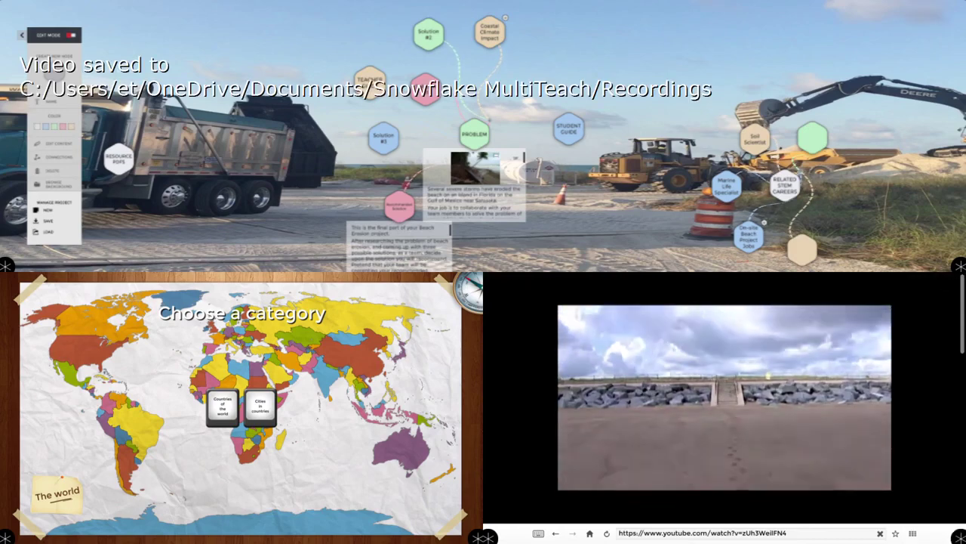